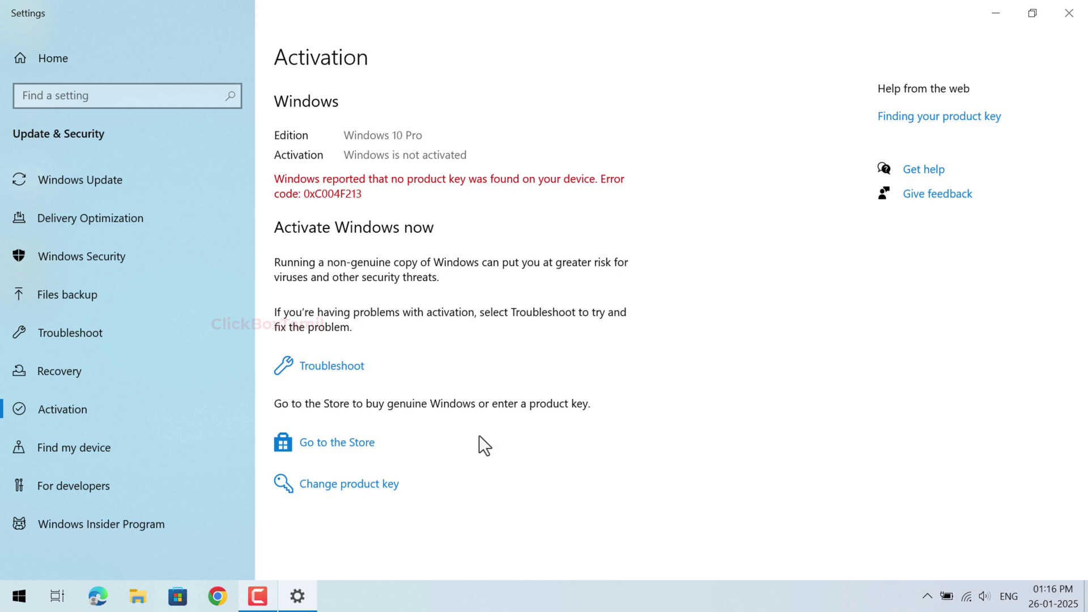
pyautogui.click(371, 487)
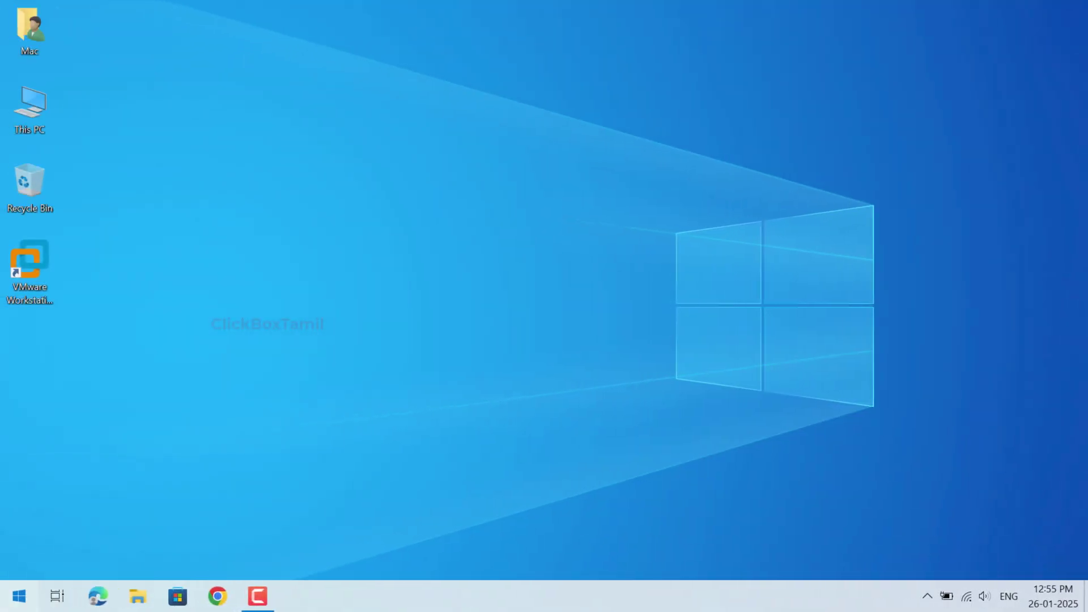
# Open the Ease of Access Center in Control Panel.
pyautogui.press('super')
pyautogui.write('control')
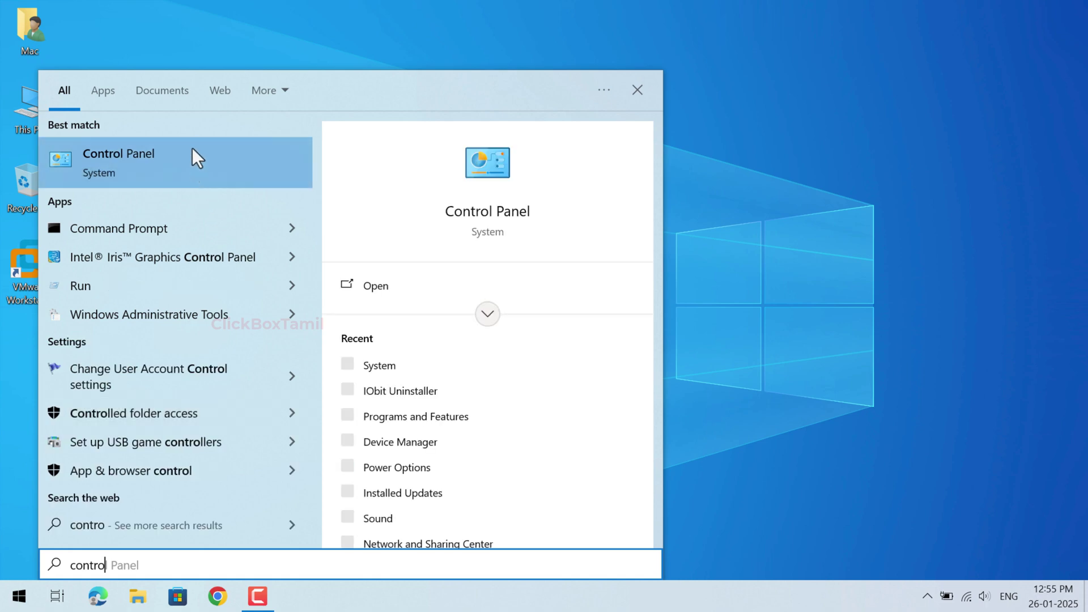
pyautogui.click(204, 159)
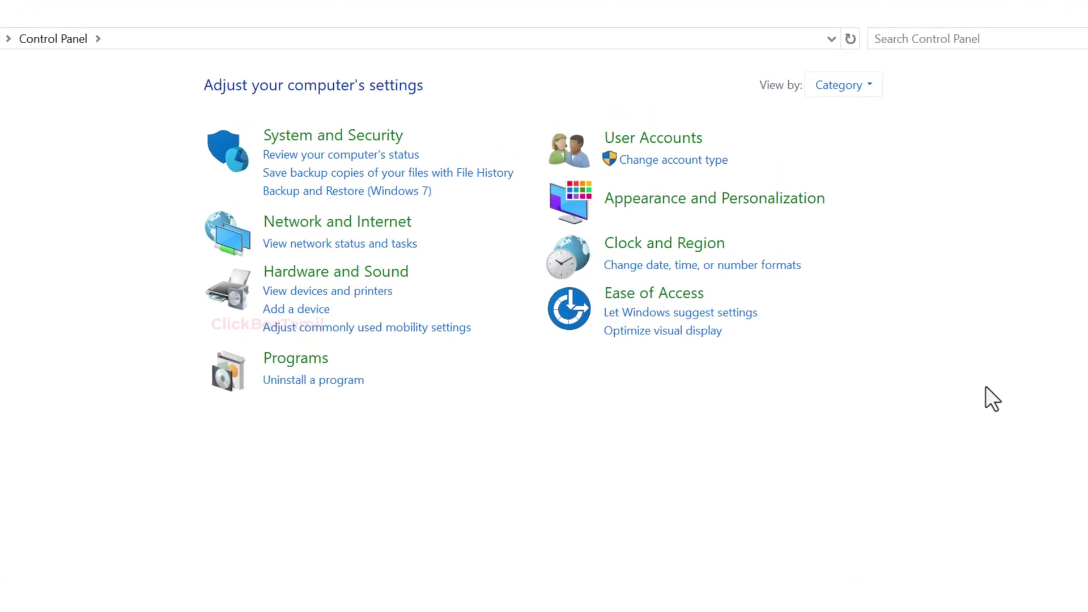
pyautogui.click(679, 304)
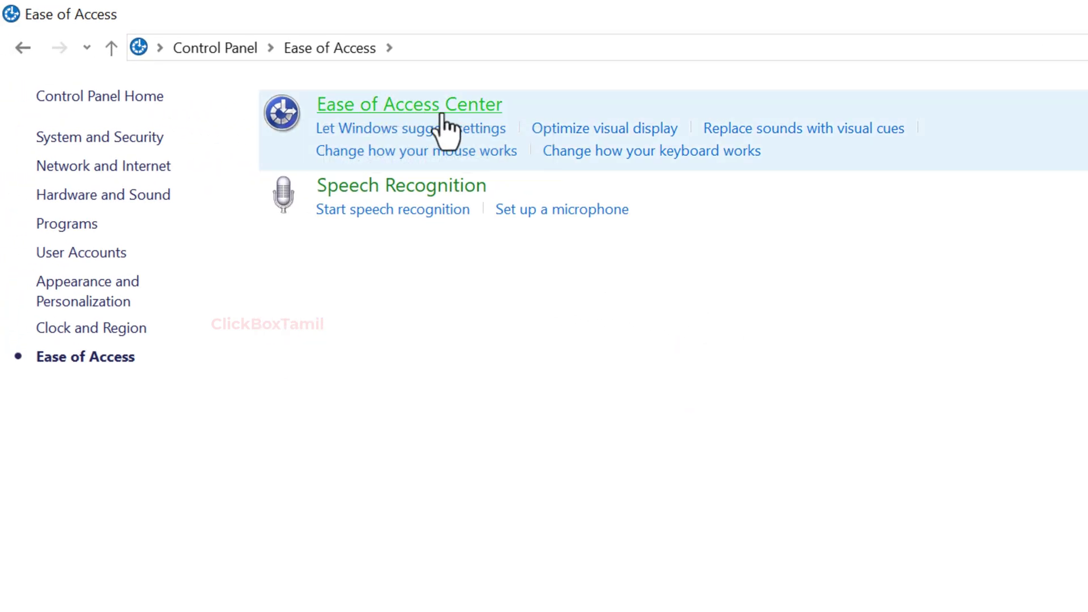
pyautogui.click(434, 106)
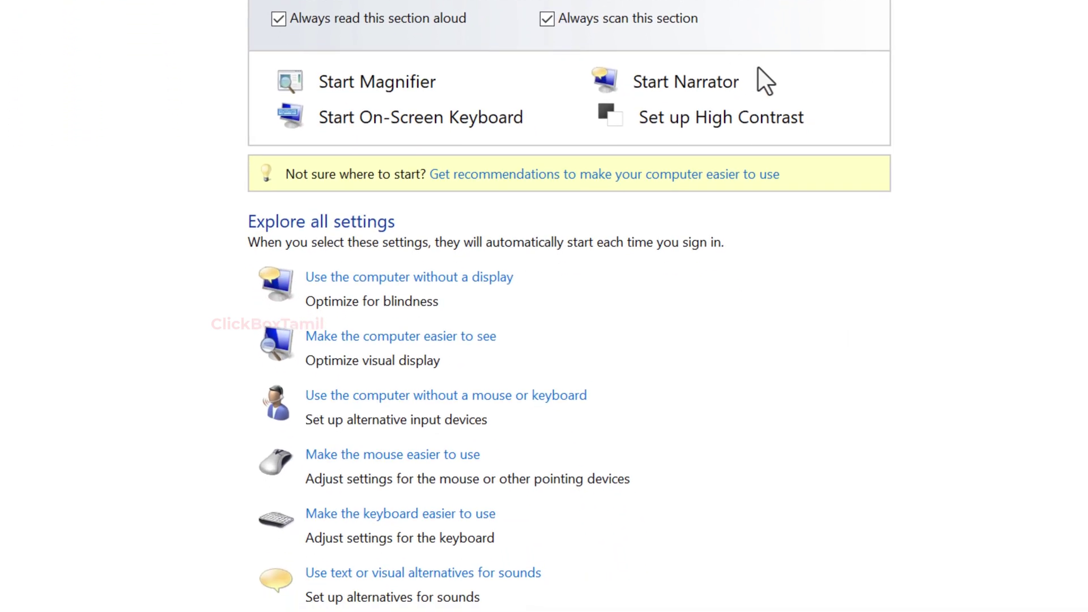
# In the settings for making the computer easier to see, enable removing background images and turning off all unnecessary animations.
pyautogui.scroll(-2, 1044, 67)
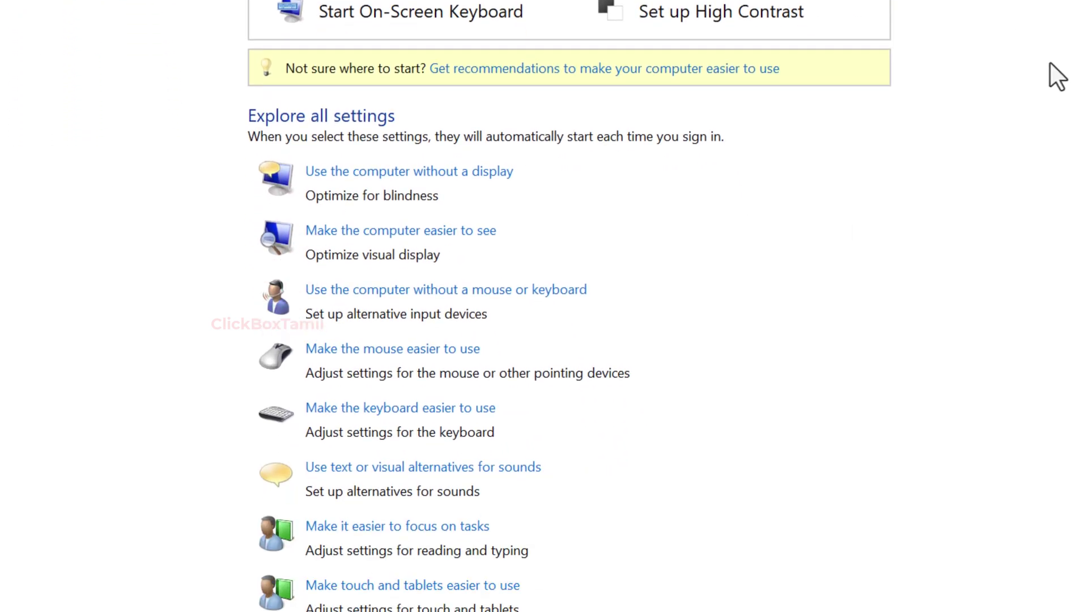
pyautogui.click(394, 233)
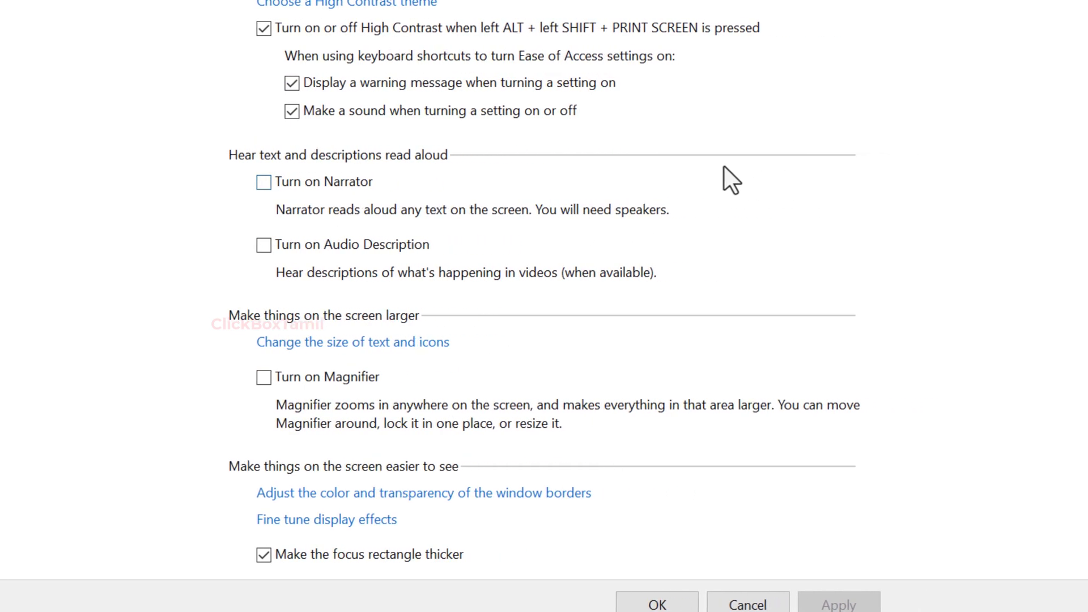
pyautogui.scroll(-3, 676, 165)
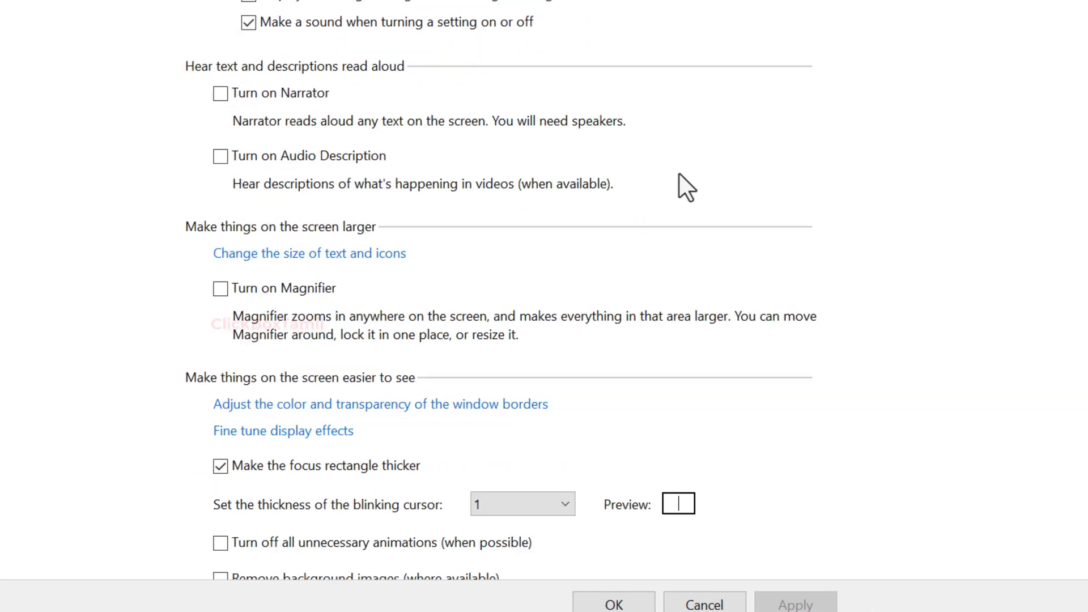
pyautogui.scroll(-3, 679, 181)
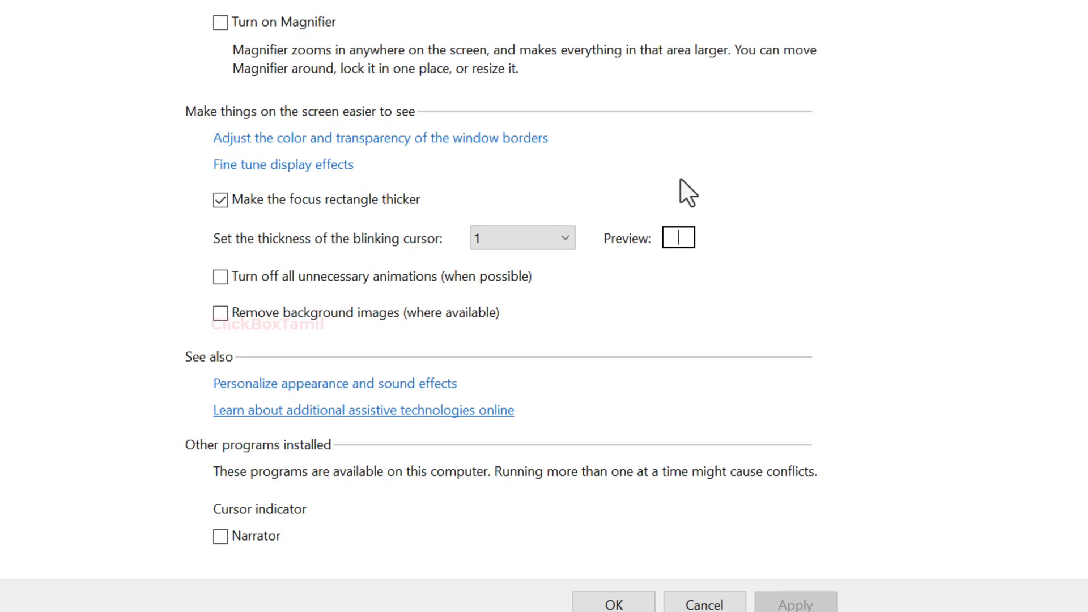
pyautogui.click(221, 304)
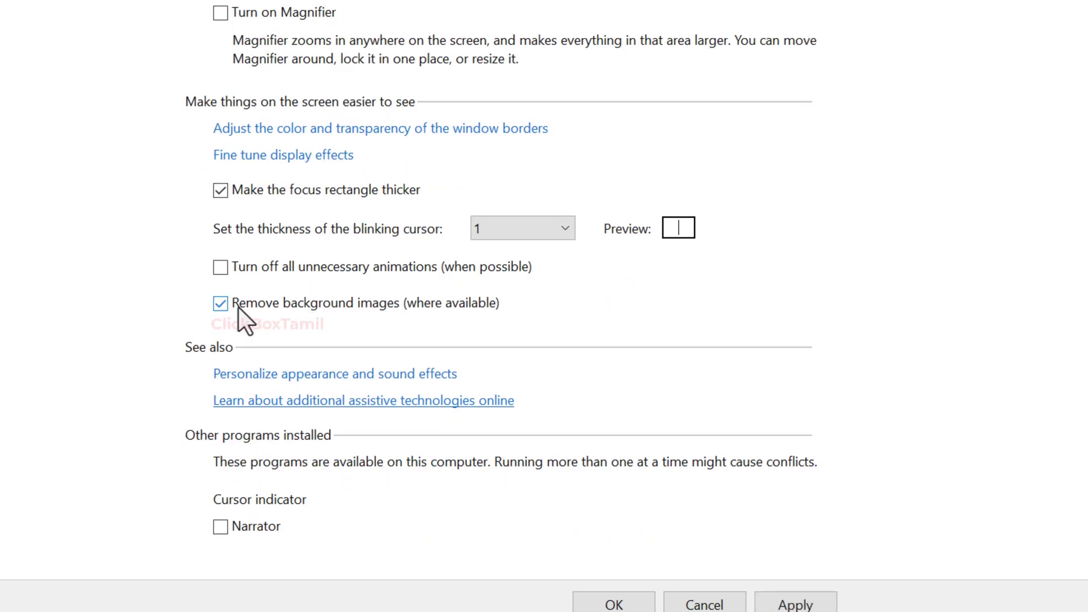
pyautogui.click(217, 268)
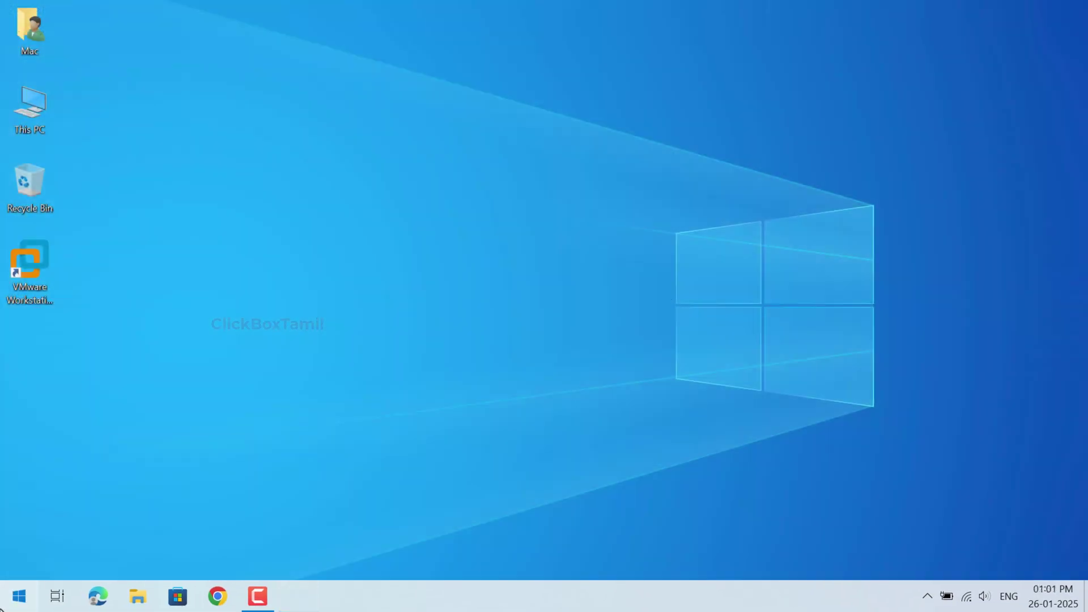
# Switch to Registry Editor, running it as administrator.
pyautogui.press('super')
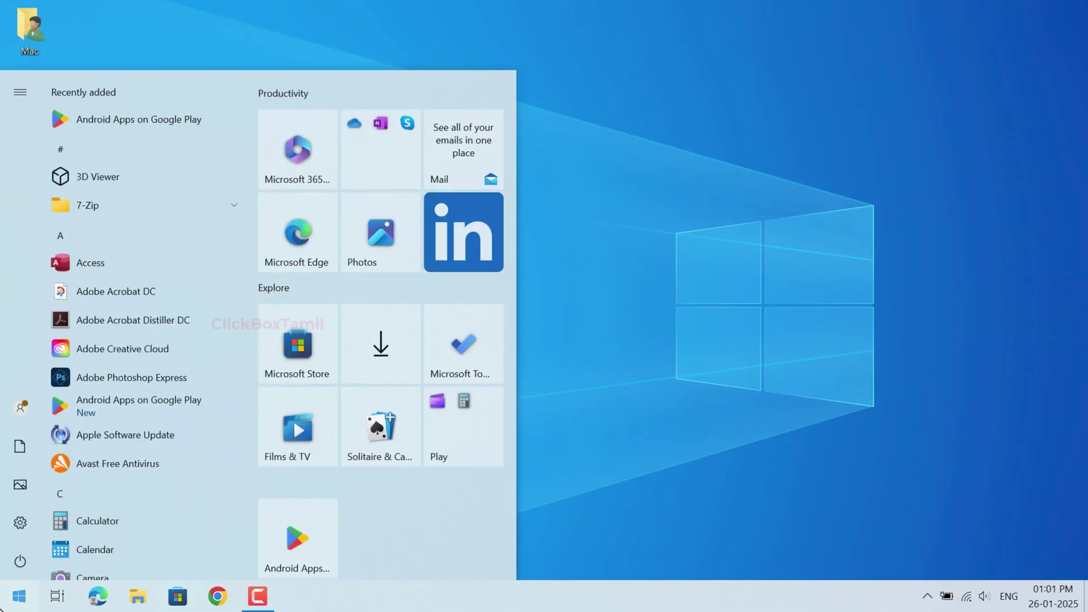
pyautogui.write('reg')
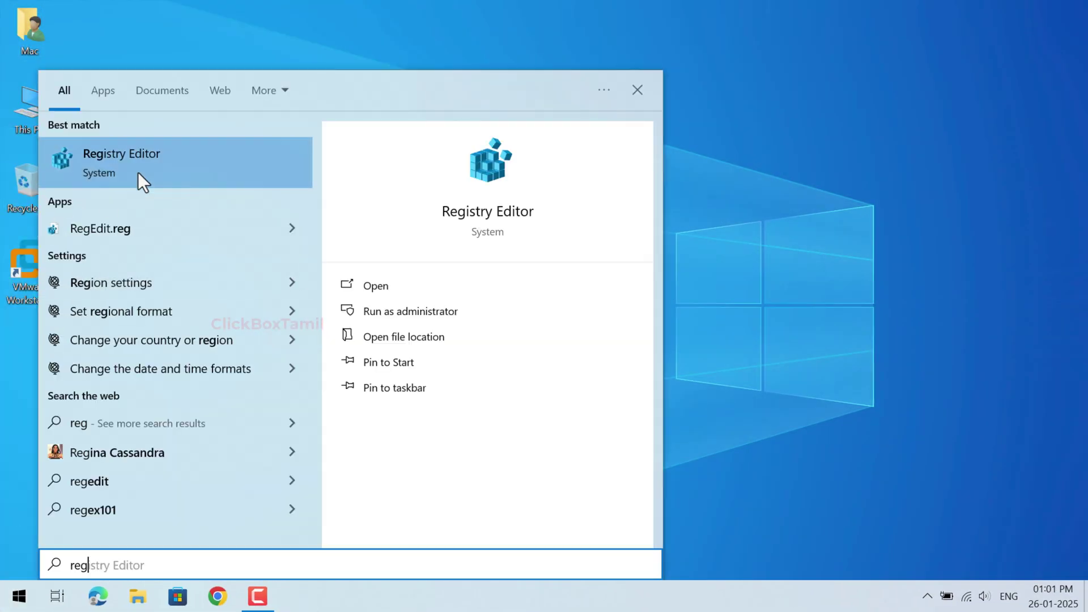
pyautogui.rightClick(240, 151)
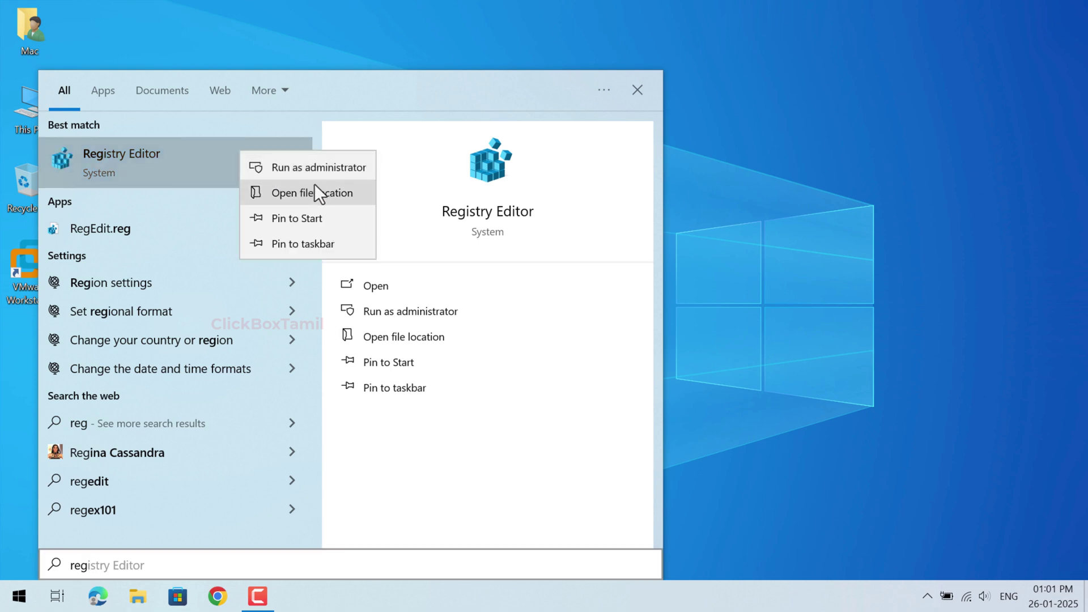
pyautogui.click(334, 168)
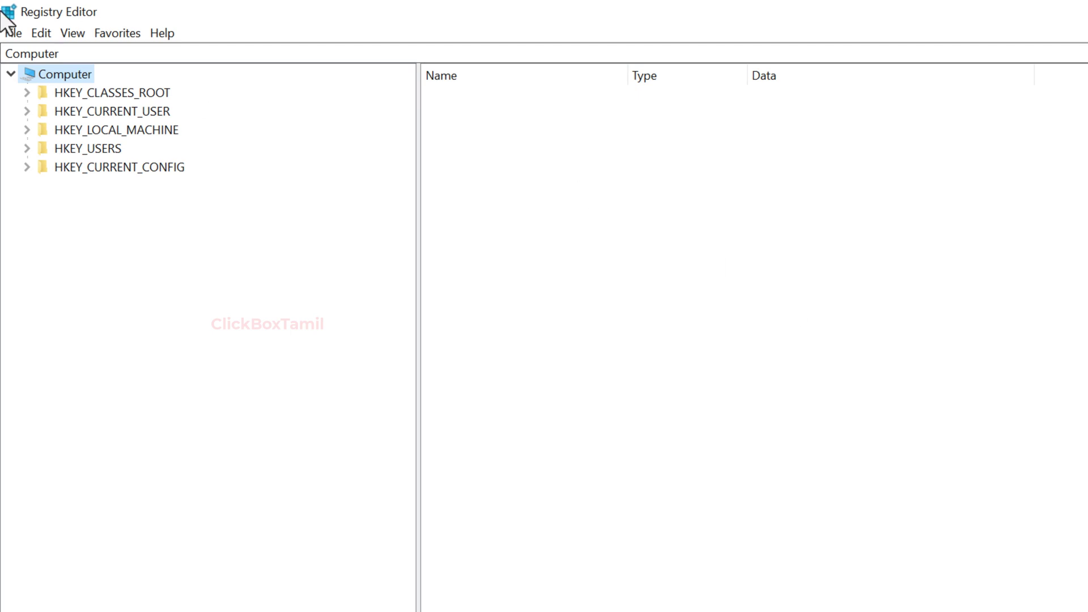
# Export the entire registry to the Documents folder as a registration file named Reg_Editor.
pyautogui.click(12, 35)
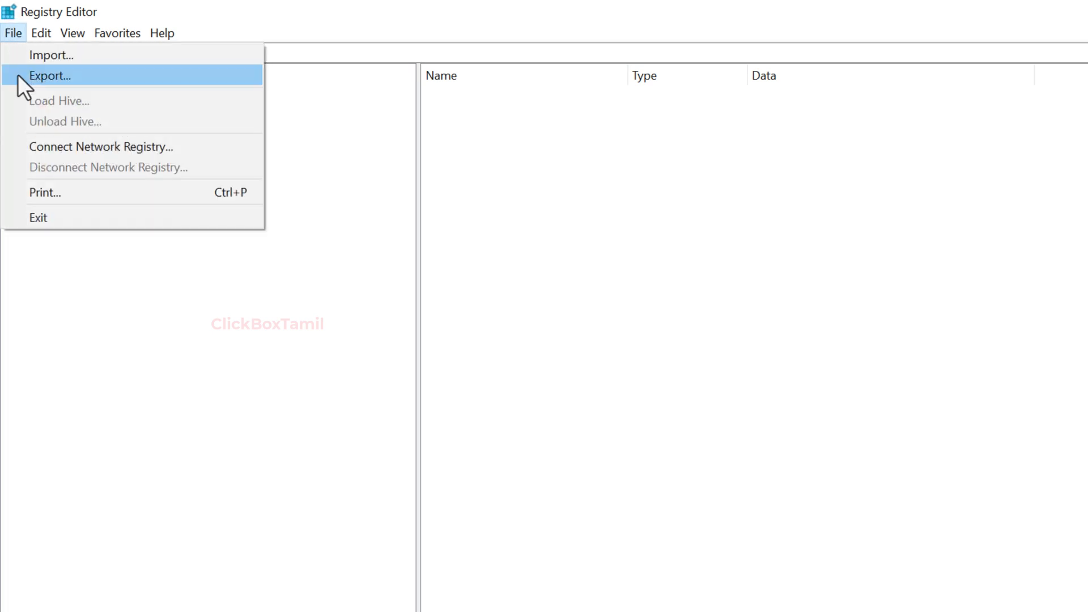
pyautogui.click(94, 76)
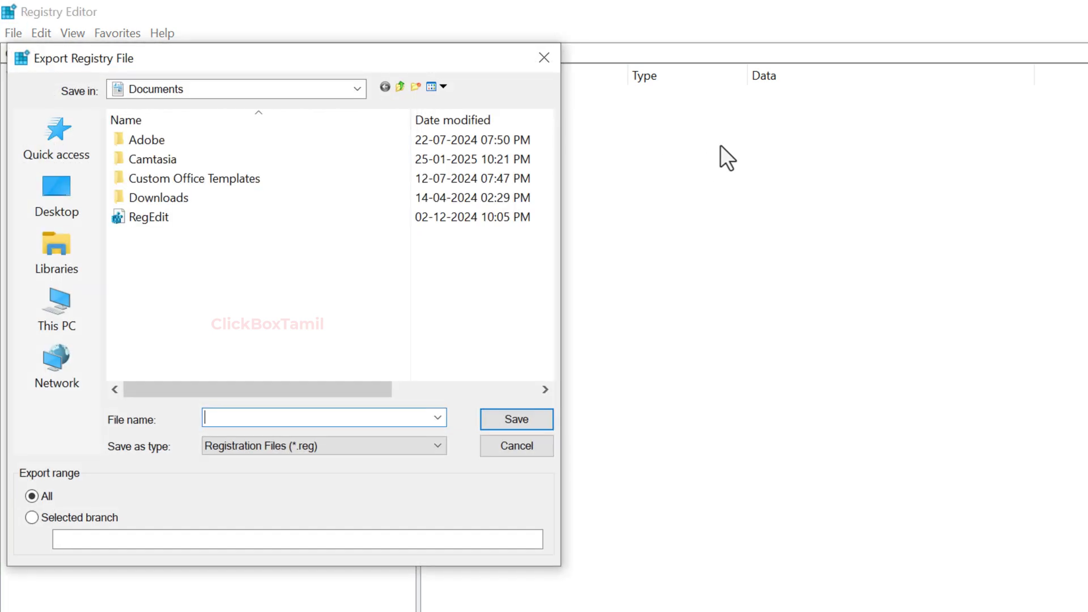
pyautogui.write('Reg_Editor')
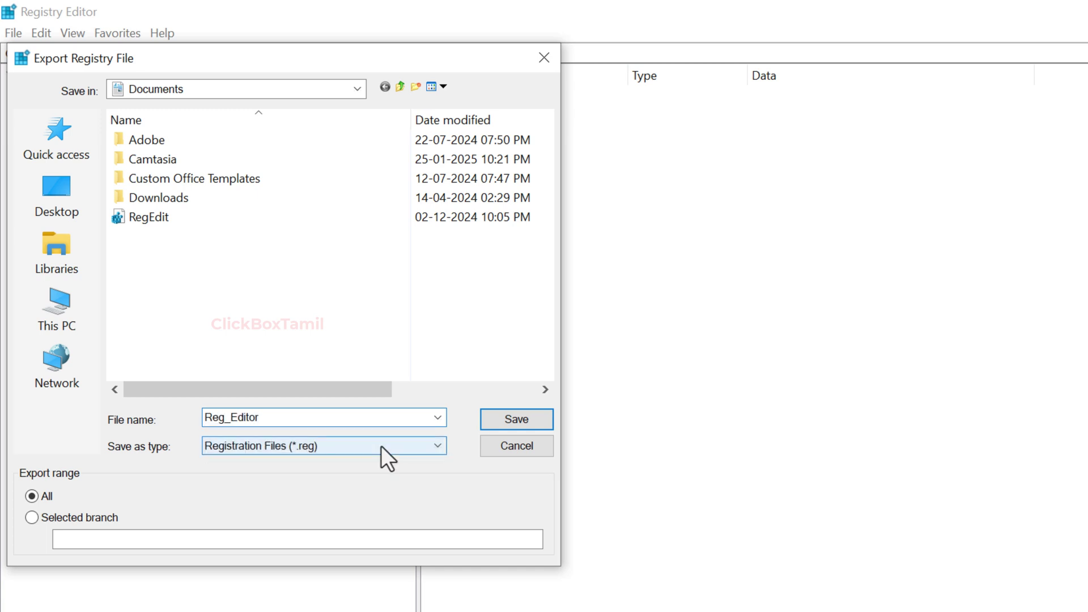
pyautogui.click(519, 418)
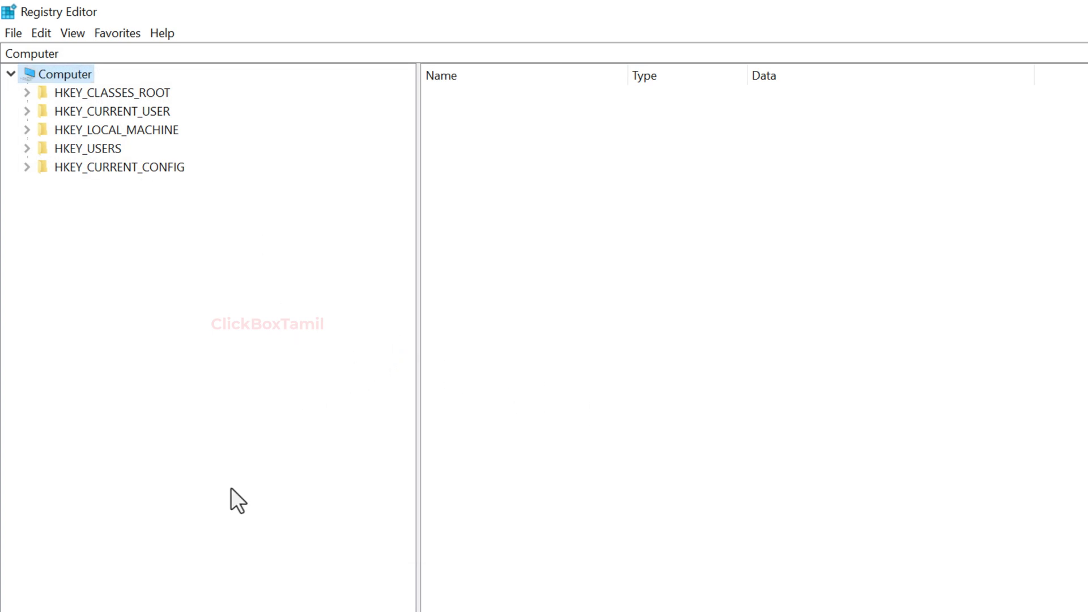
# Expand the registry tree down to HKEY_LOCAL_MACHINE\SYSTEM\CurrentControlSet\Services.
pyautogui.click(28, 130)
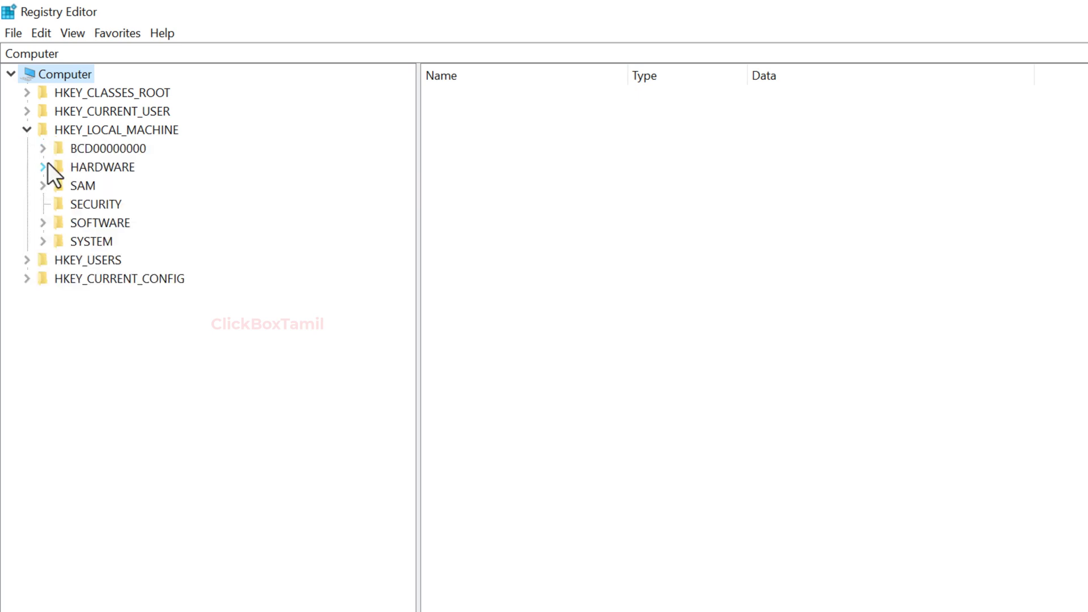
pyautogui.press('Down')
pyautogui.press('Down')
pyautogui.press('Down')
pyautogui.click(47, 241)
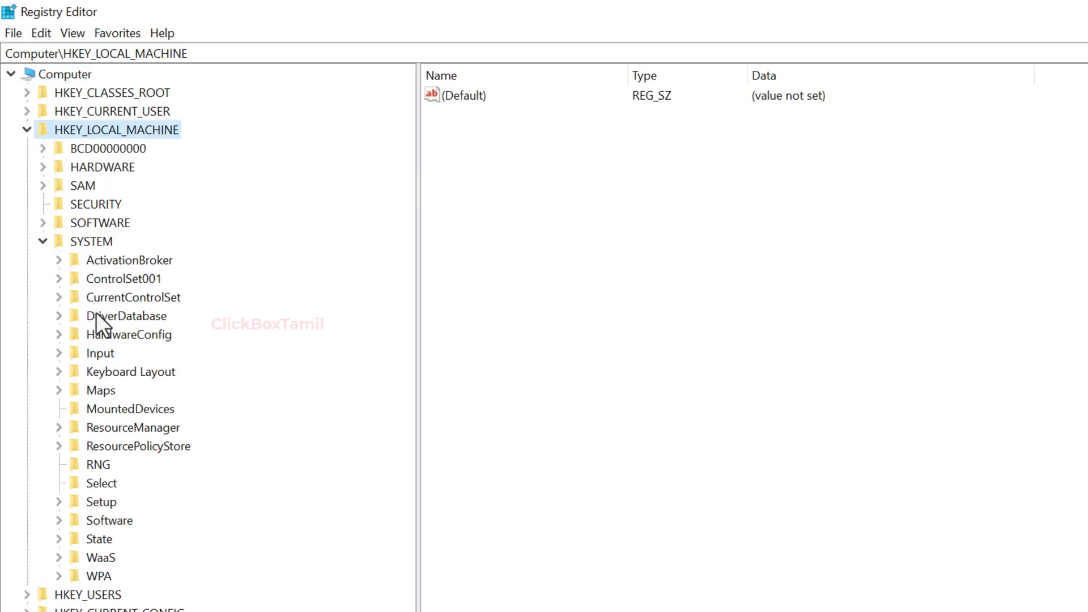
pyautogui.click(59, 297)
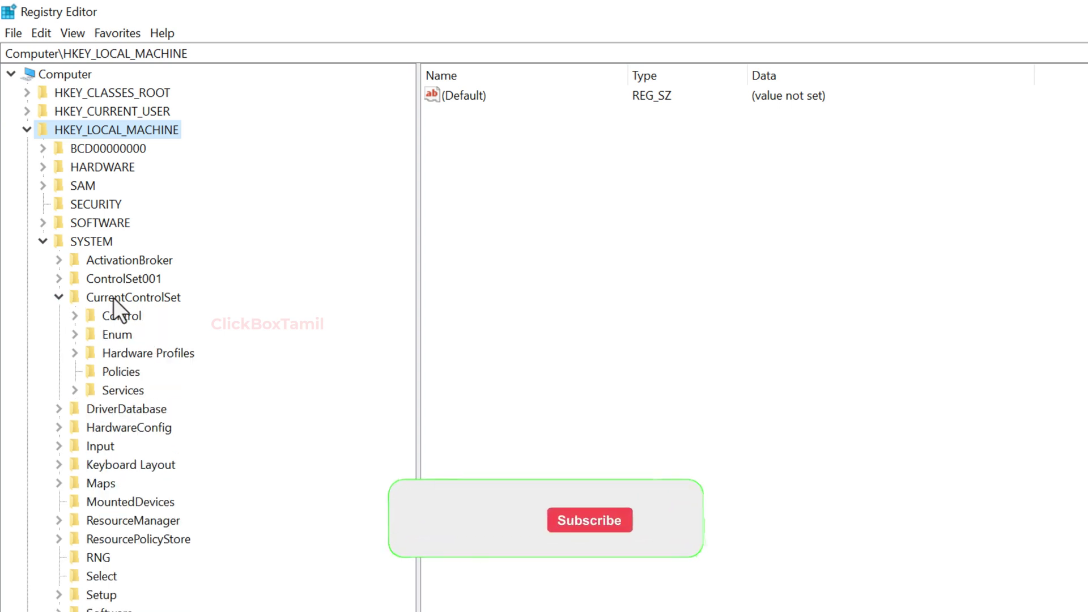
pyautogui.click(74, 390)
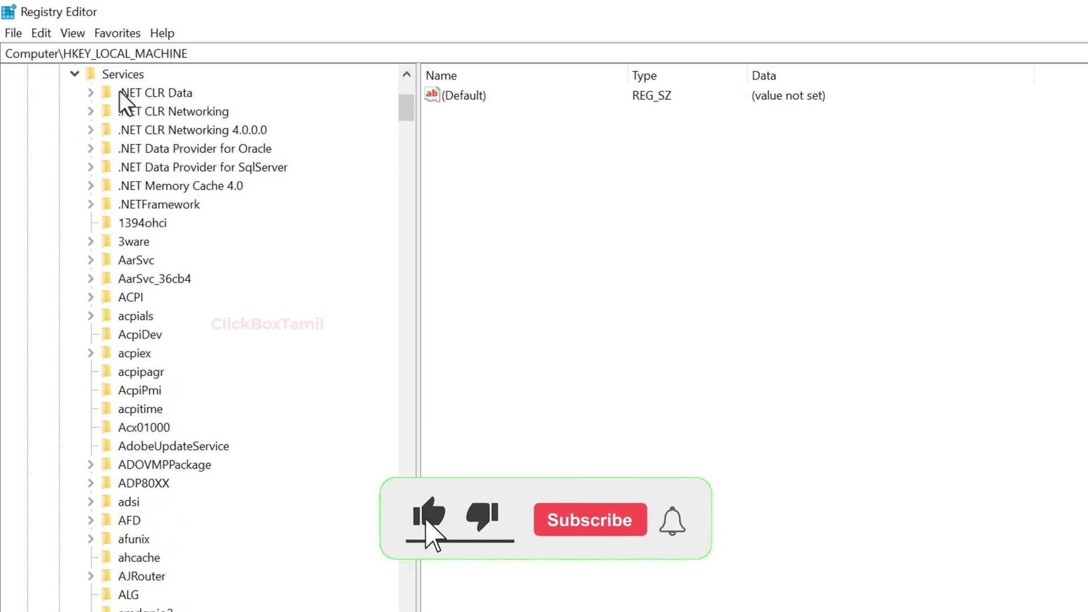
# Create a new key named KMS under the svsvc key in Services.
pyautogui.scroll(-6, 256, 329)
pyautogui.scroll(-20, 250, 332)
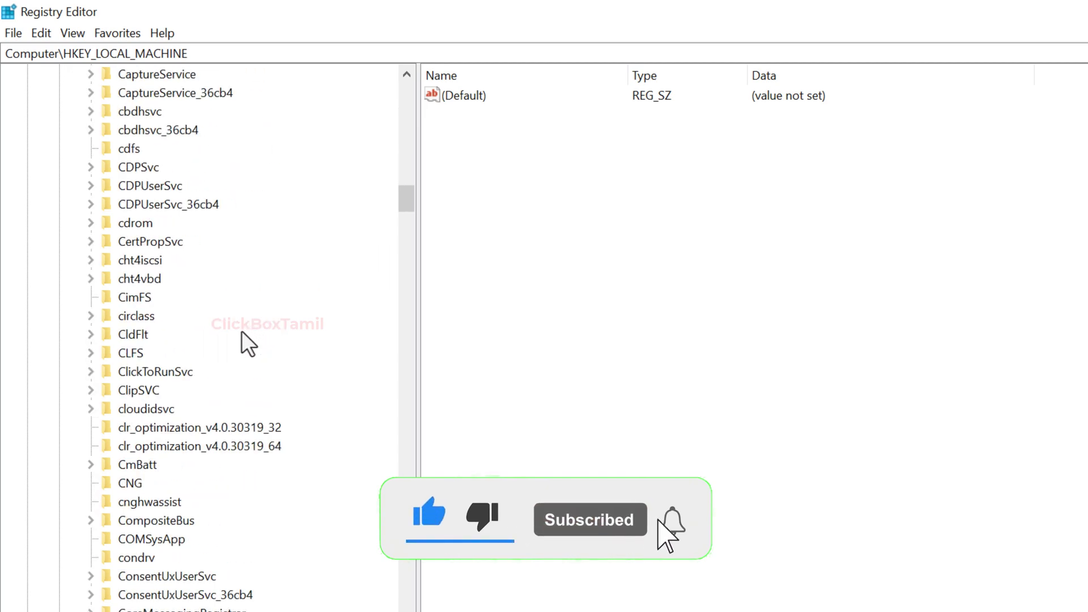
pyautogui.scroll(-20, 237, 337)
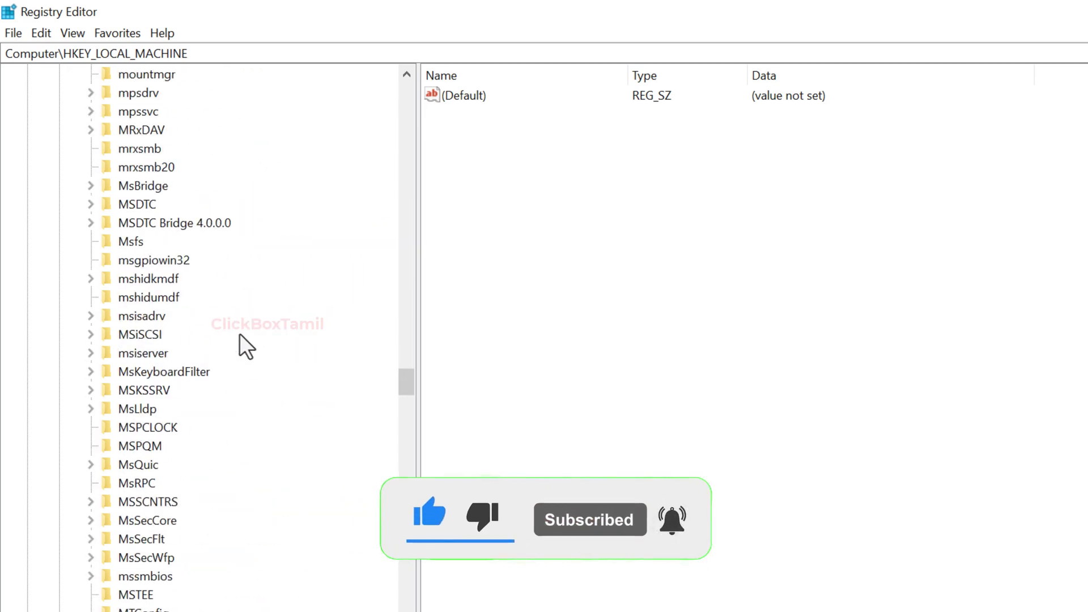
pyautogui.scroll(-20, 239, 335)
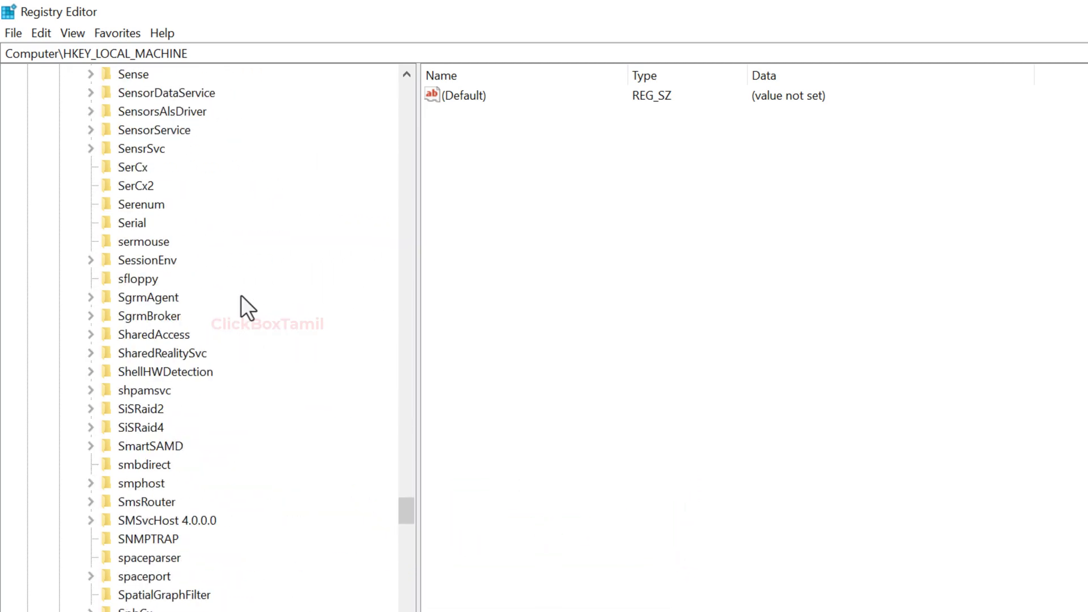
pyautogui.scroll(-2, 239, 323)
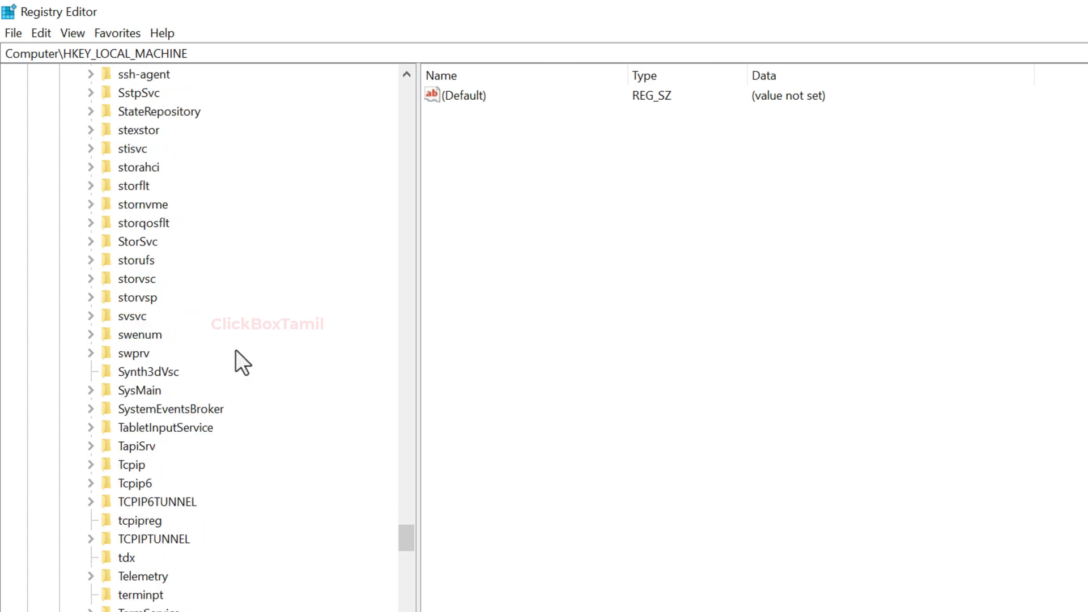
pyautogui.click(91, 316)
pyautogui.rightClick(141, 315)
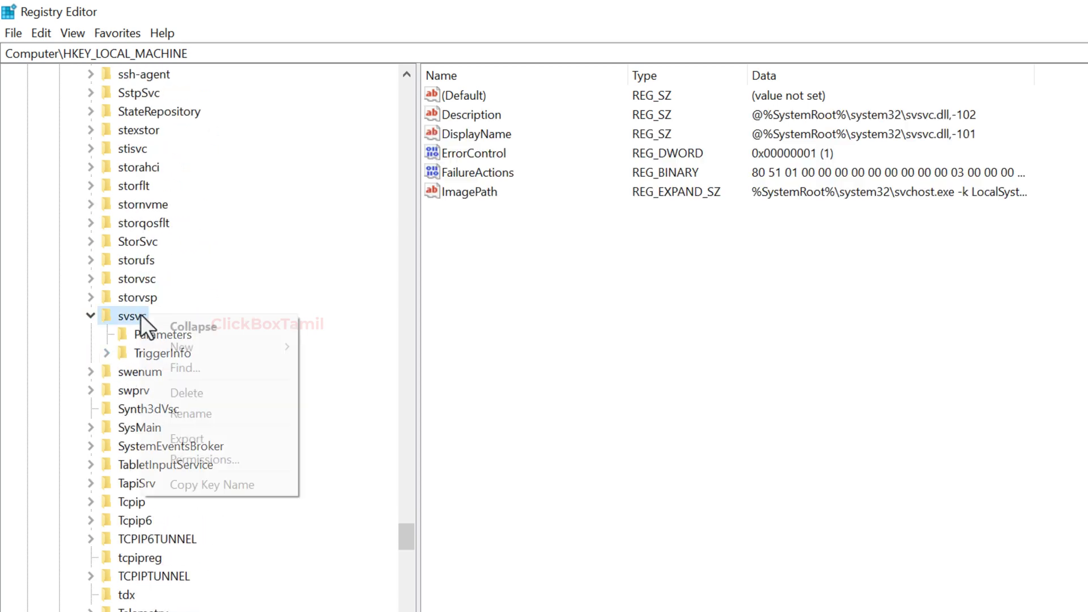
pyautogui.moveTo(199, 351)
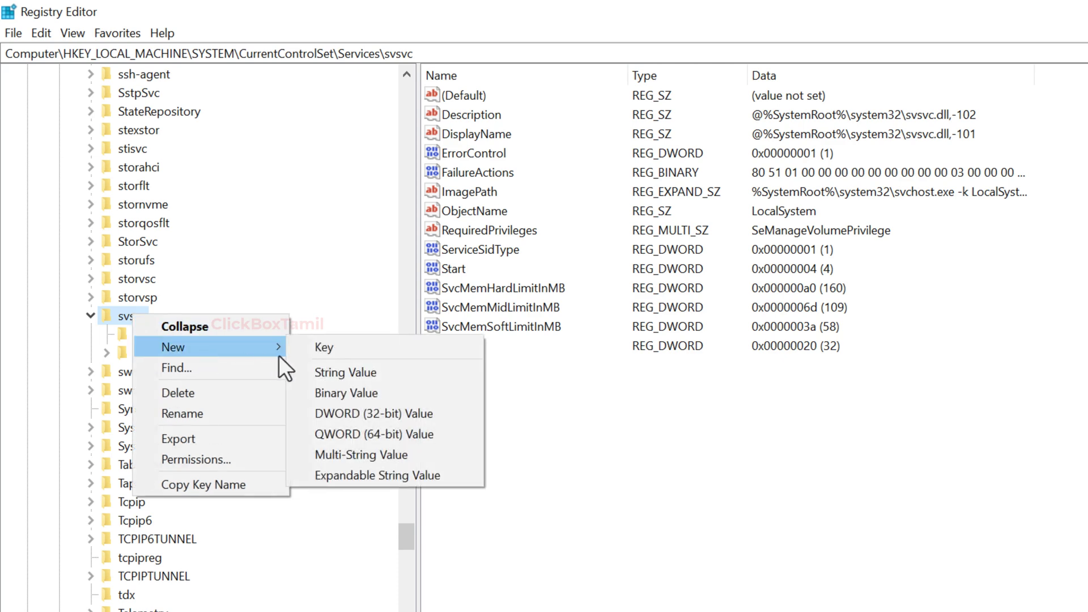
pyautogui.click(325, 347)
pyautogui.write('KMS')
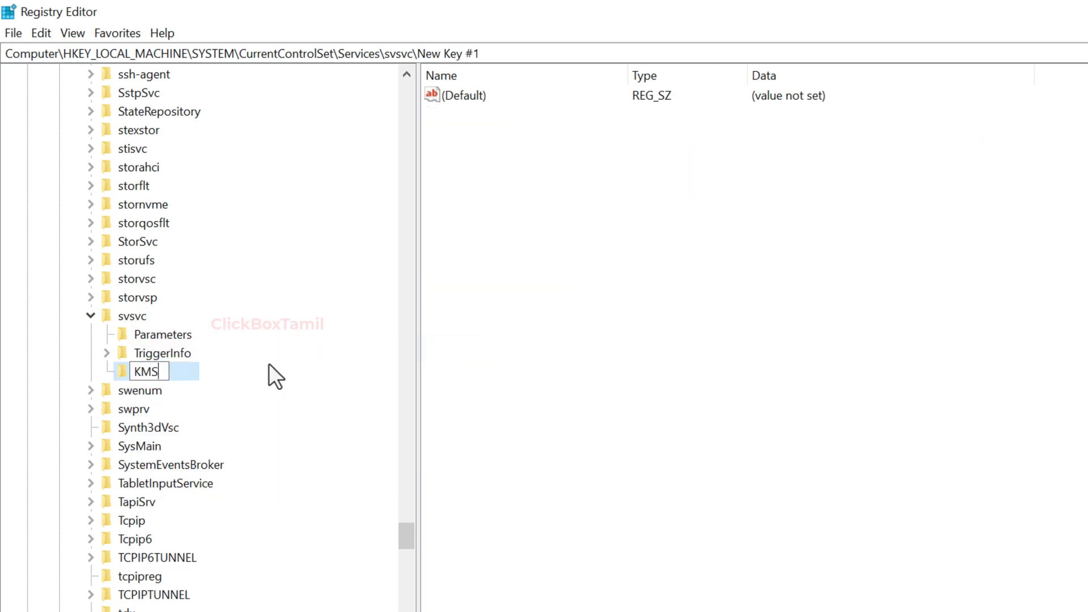
pyautogui.press('Return')
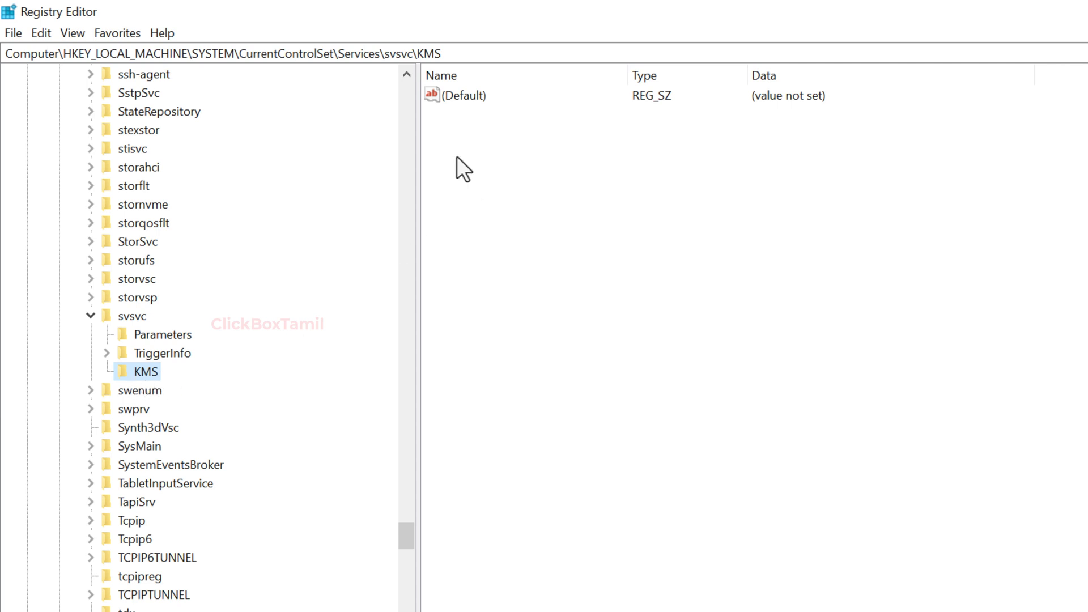
# Set the (Default) string value of the KMS key to KMS_4.
pyautogui.click(459, 97)
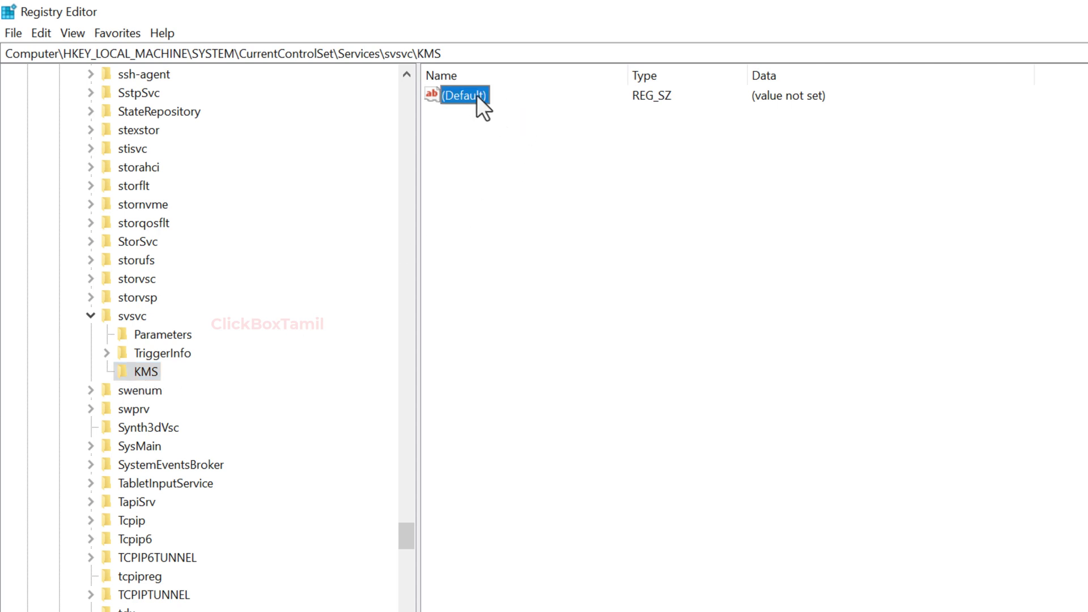
pyautogui.rightClick(477, 94)
pyautogui.click(523, 106)
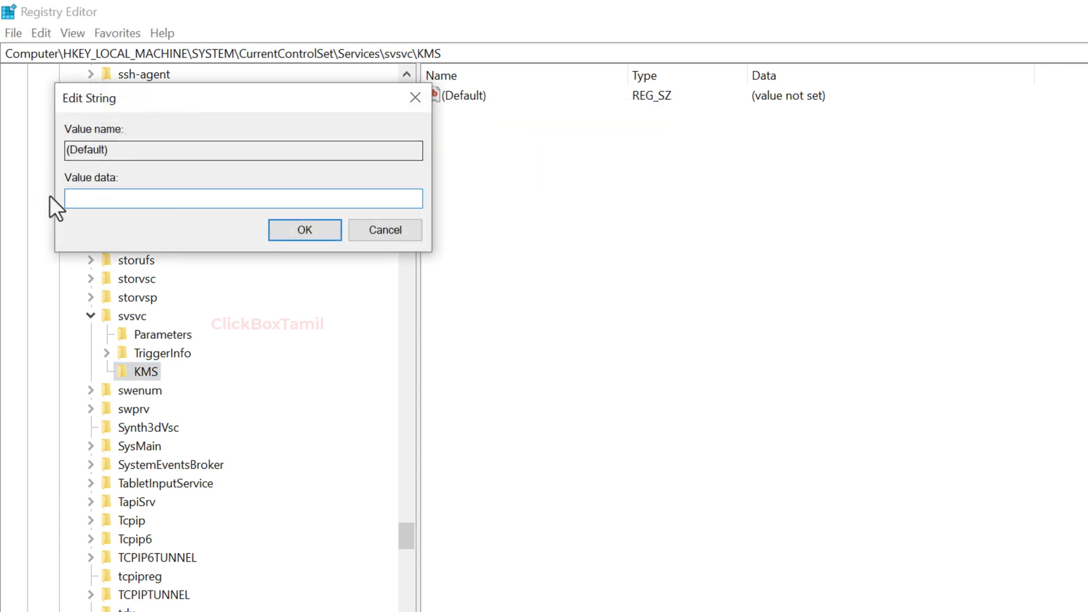
pyautogui.write('KMS_4')
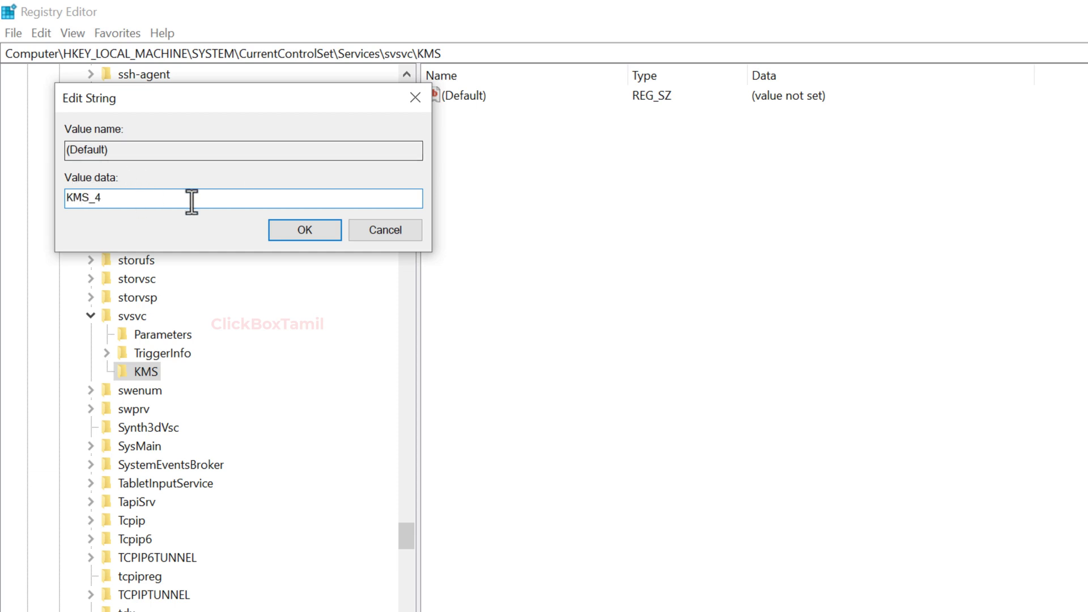
pyautogui.click(309, 228)
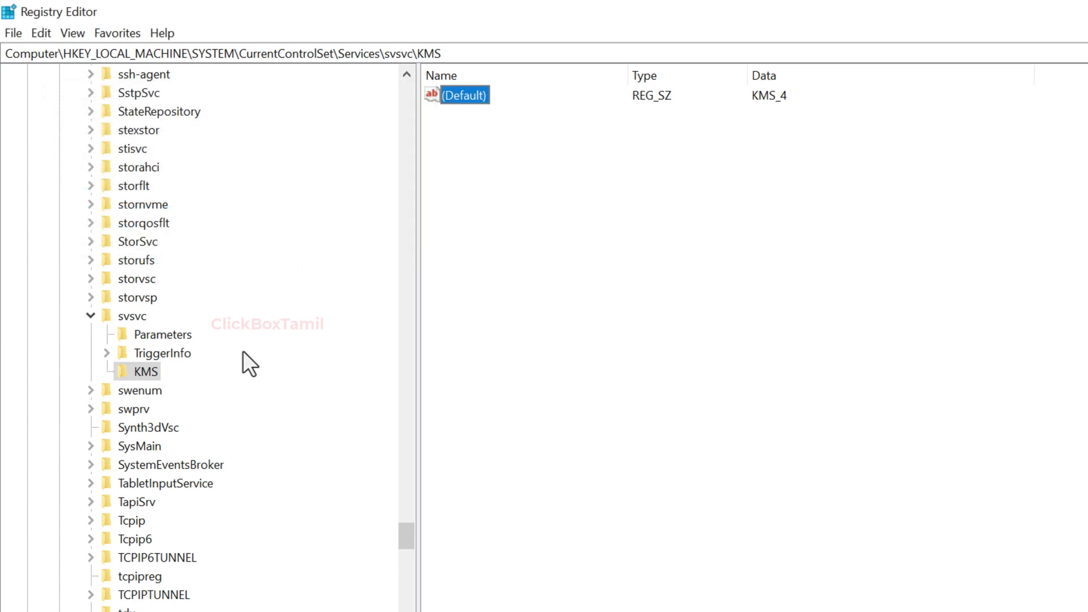
# Collapse the expanded registry branches from svsvc up through Services, CurrentControlSet and SYSTEM to HKEY_LOCAL_MACHINE.
pyautogui.click(91, 316)
pyautogui.moveTo(406, 537); pyautogui.dragTo(398, 85)
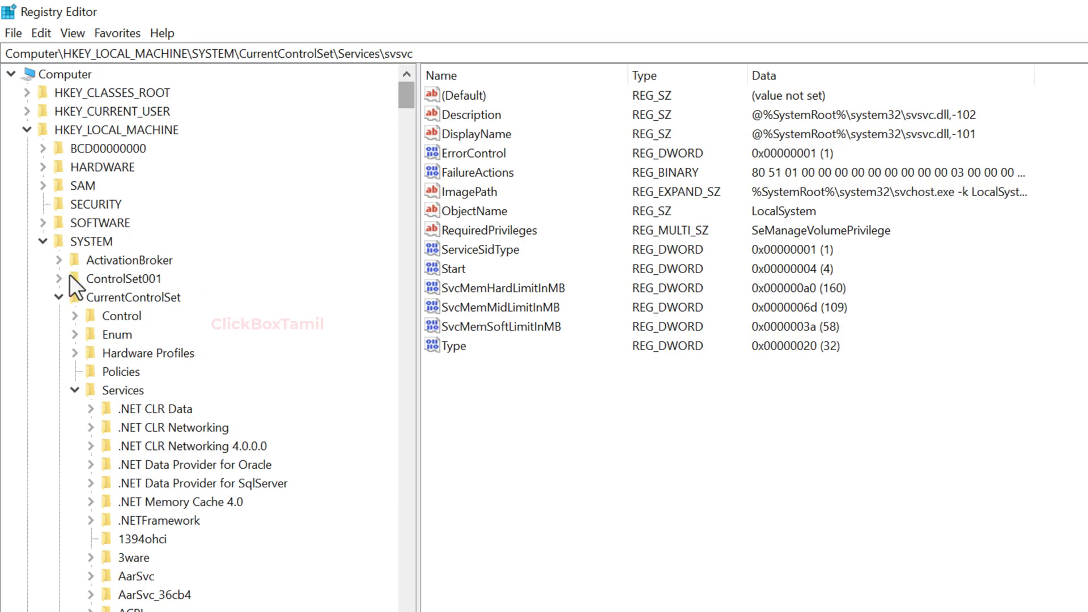
pyautogui.click(75, 391)
pyautogui.click(58, 296)
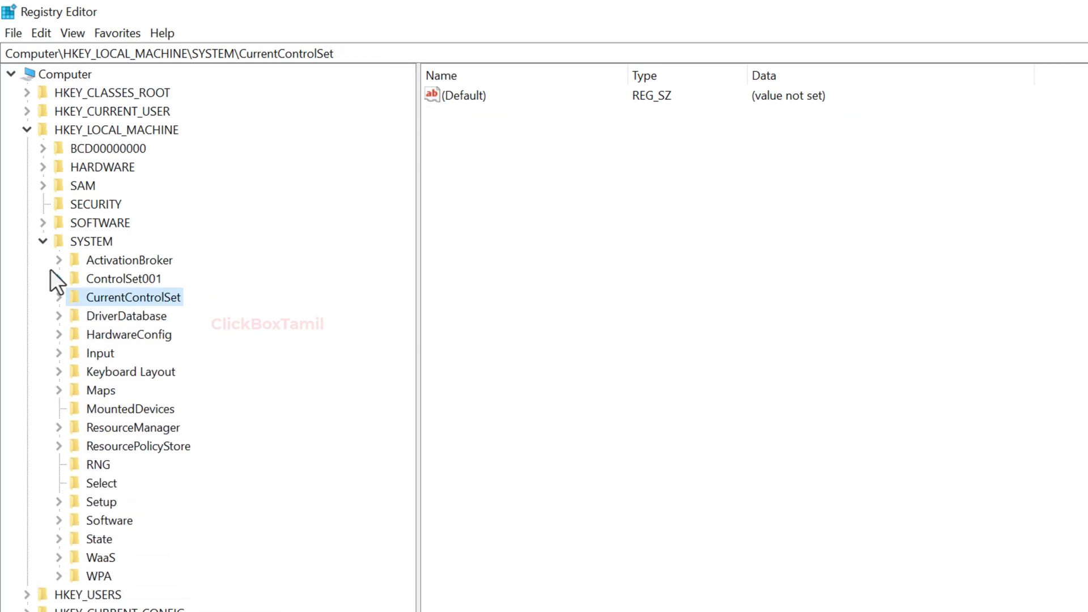
pyautogui.click(43, 240)
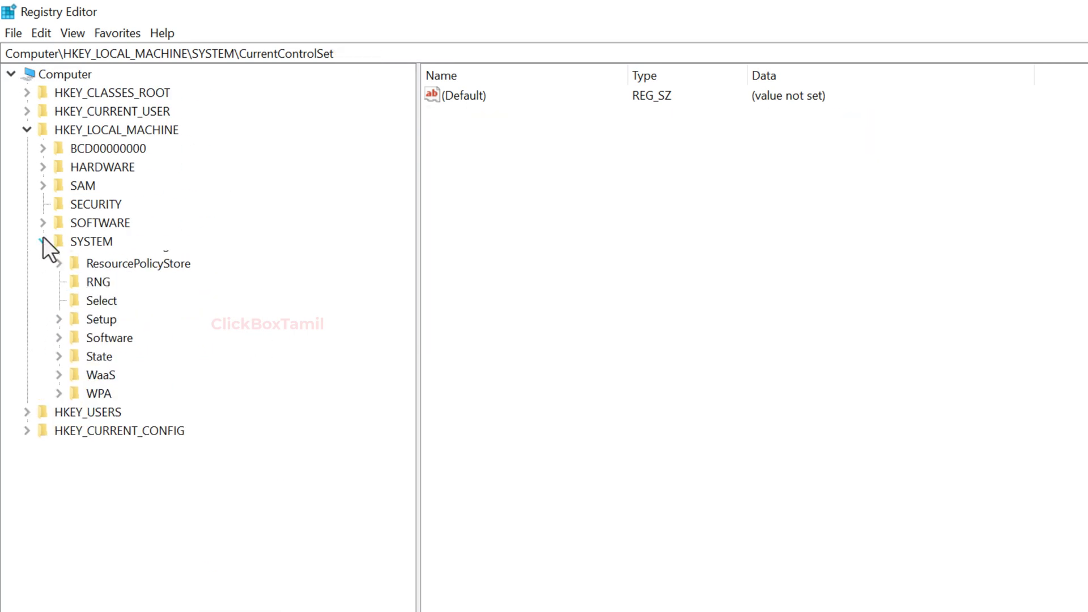
pyautogui.click(25, 129)
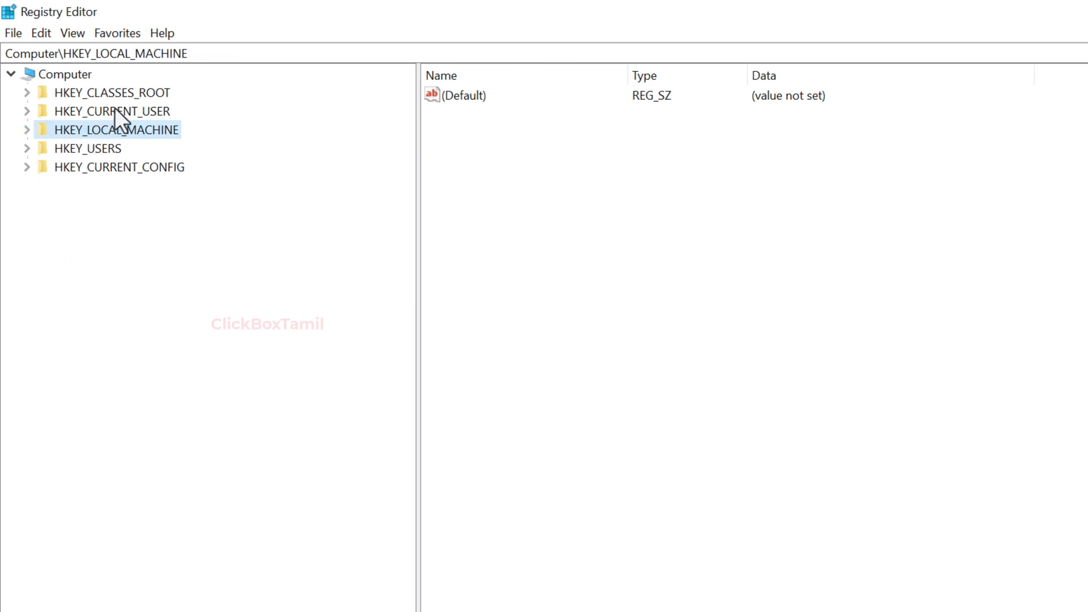
# Open the Desktop key under HKEY_CURRENT_USER\Control Panel and find its PaintDesktopVersion value.
pyautogui.click(28, 110)
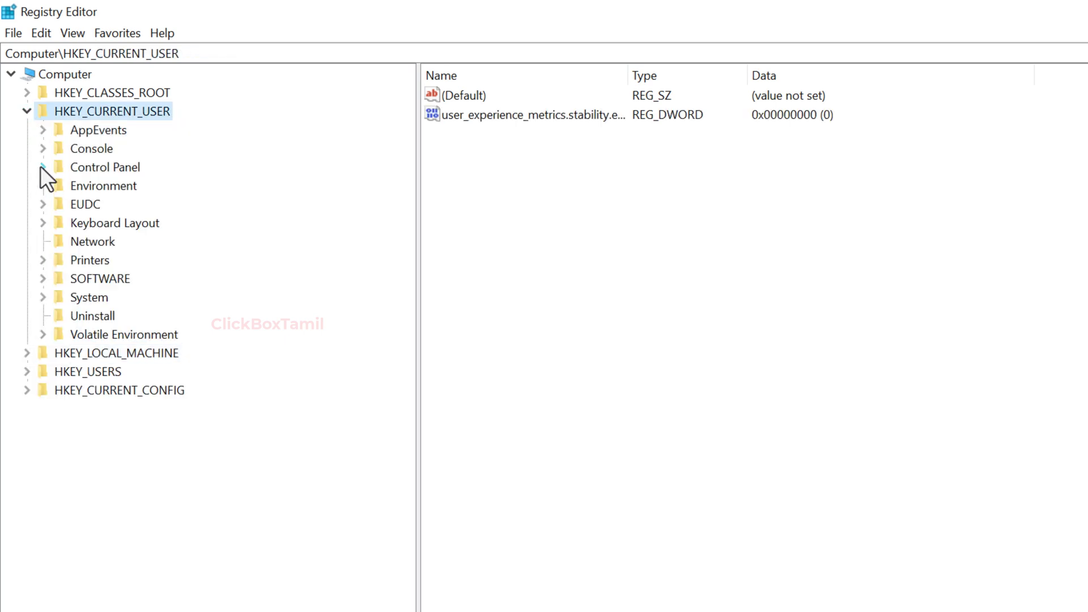
pyautogui.click(42, 167)
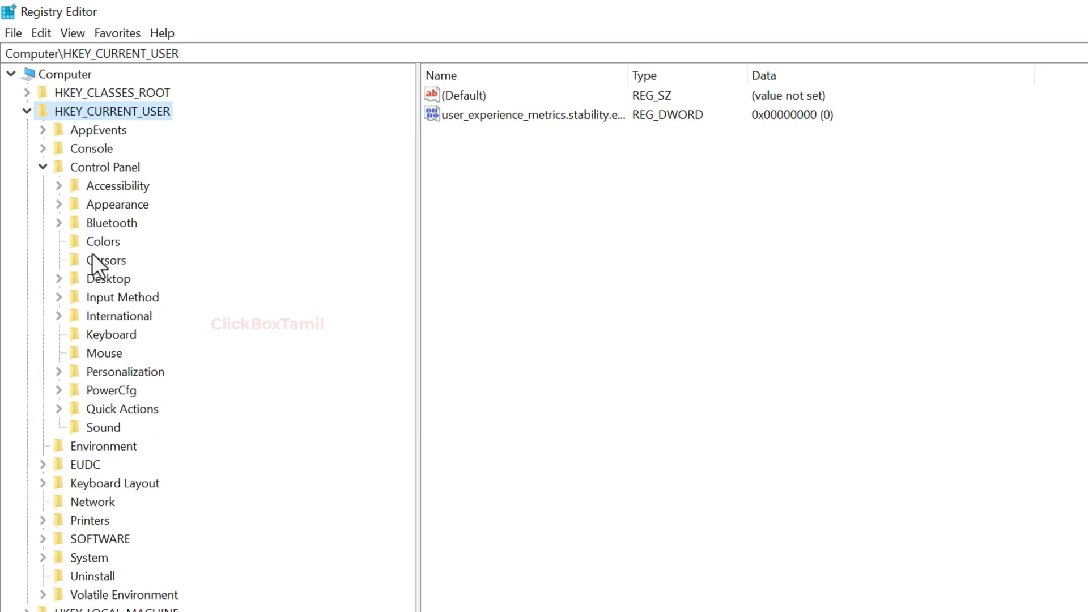
pyautogui.click(93, 278)
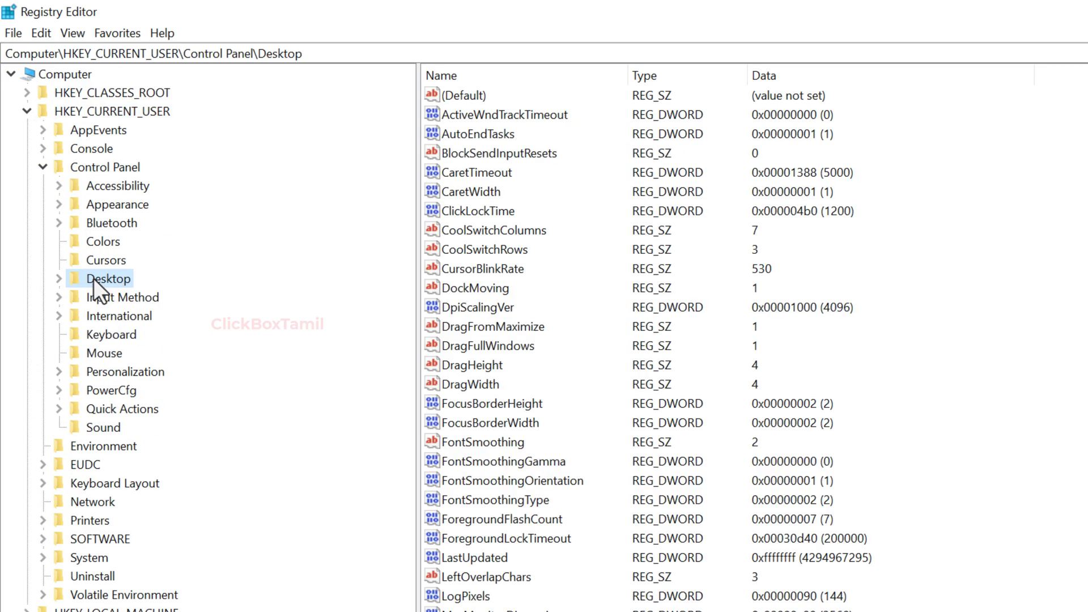
pyautogui.scroll(-5, 549, 249)
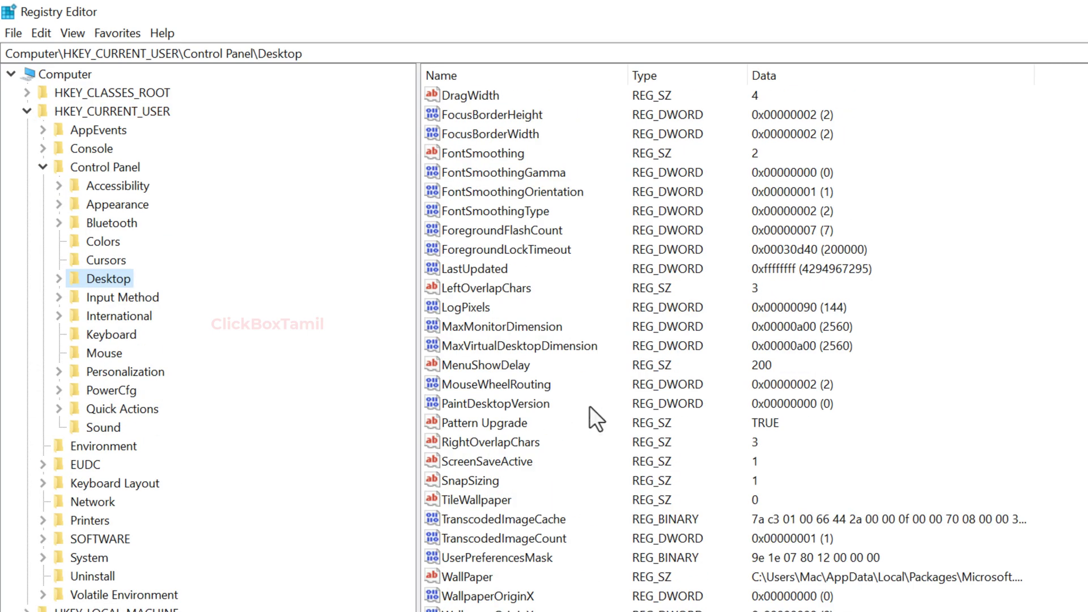
# Set the PaintDesktopVersion DWORD value data to 4 in the Desktop key.
pyautogui.click(488, 409)
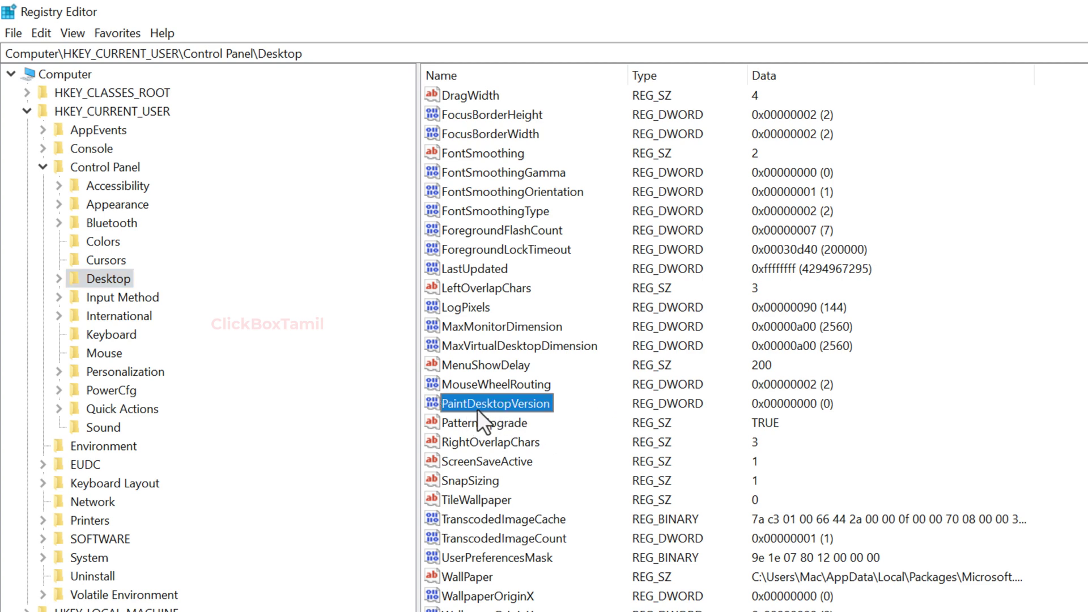
pyautogui.rightClick(487, 406)
pyautogui.click(559, 420)
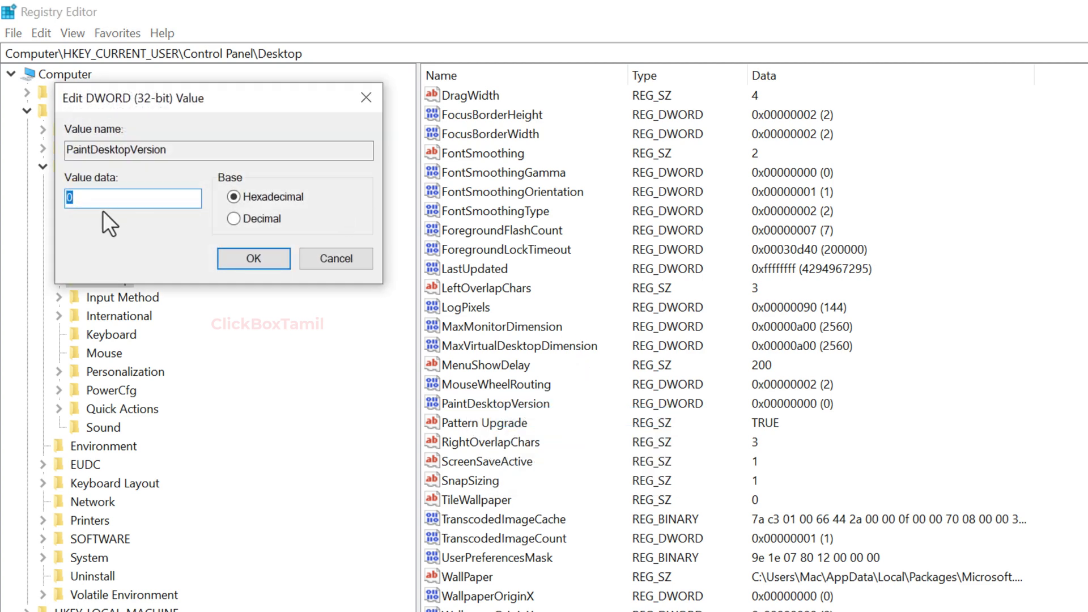
pyautogui.click(111, 203)
pyautogui.press('BackSpace')
pyautogui.write('4')
pyautogui.click(260, 259)
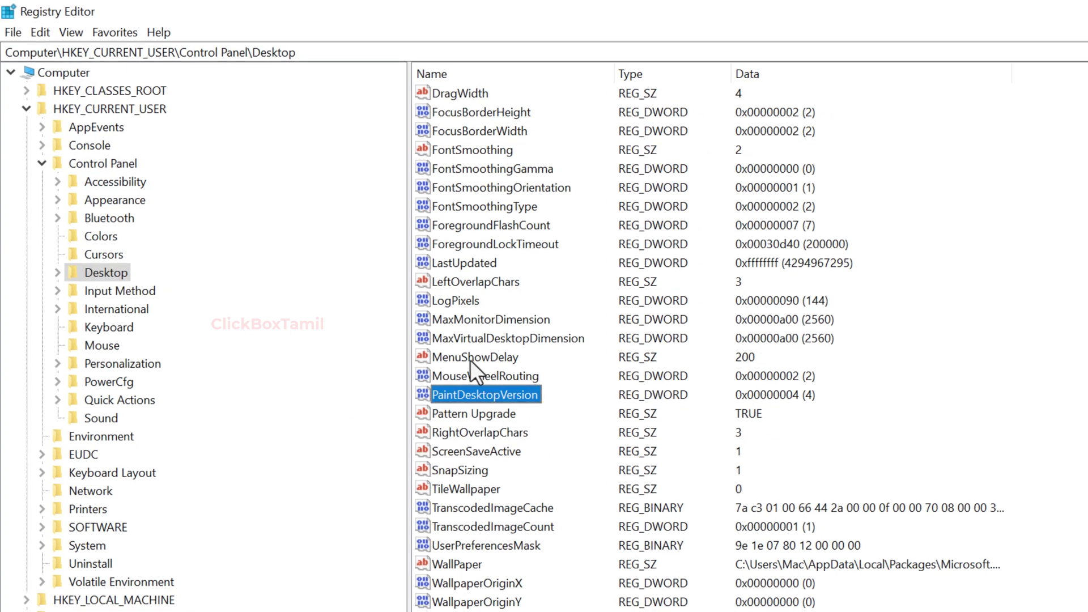
# Collapse the Control Panel and HKEY_CURRENT_USER branches and close the Registry Editor.
pyautogui.click(42, 163)
pyautogui.click(26, 109)
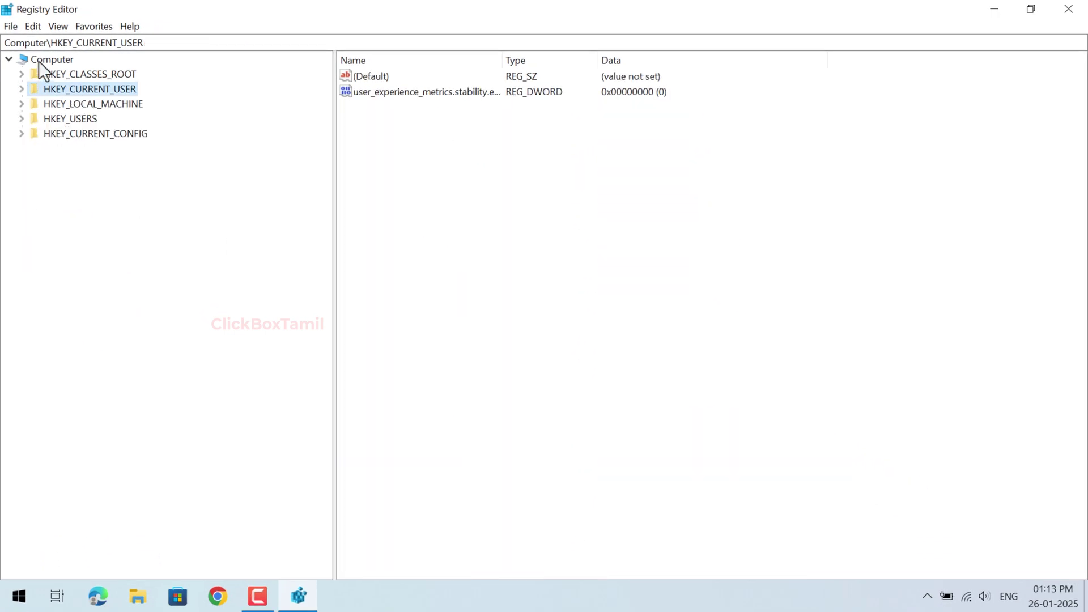
pyautogui.click(1068, 9)
# Restart the PC to apply the registry changes.
pyautogui.click(18, 596)
pyautogui.click(12, 564)
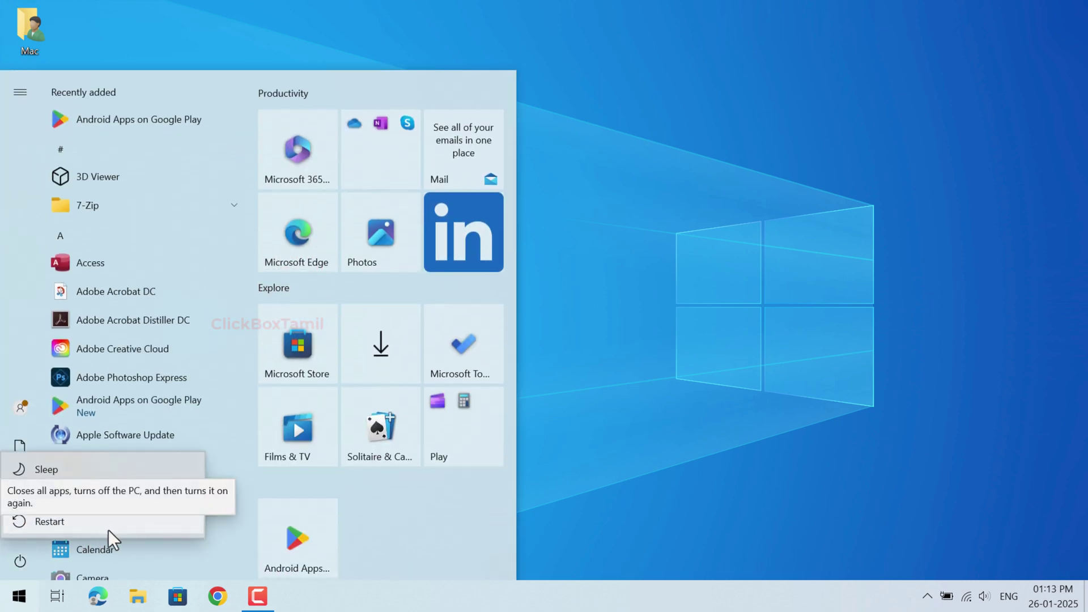
pyautogui.press('Escape')
pyautogui.press('Escape')
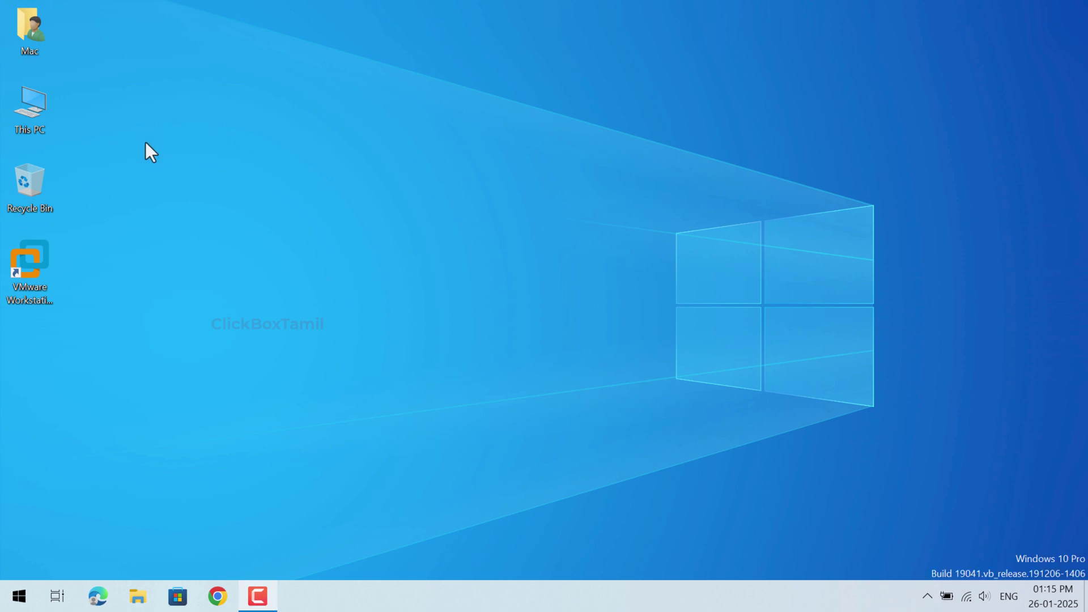
# Open the properties of This PC and go from the Windows specifications to the Activation settings.
pyautogui.rightClick(35, 116)
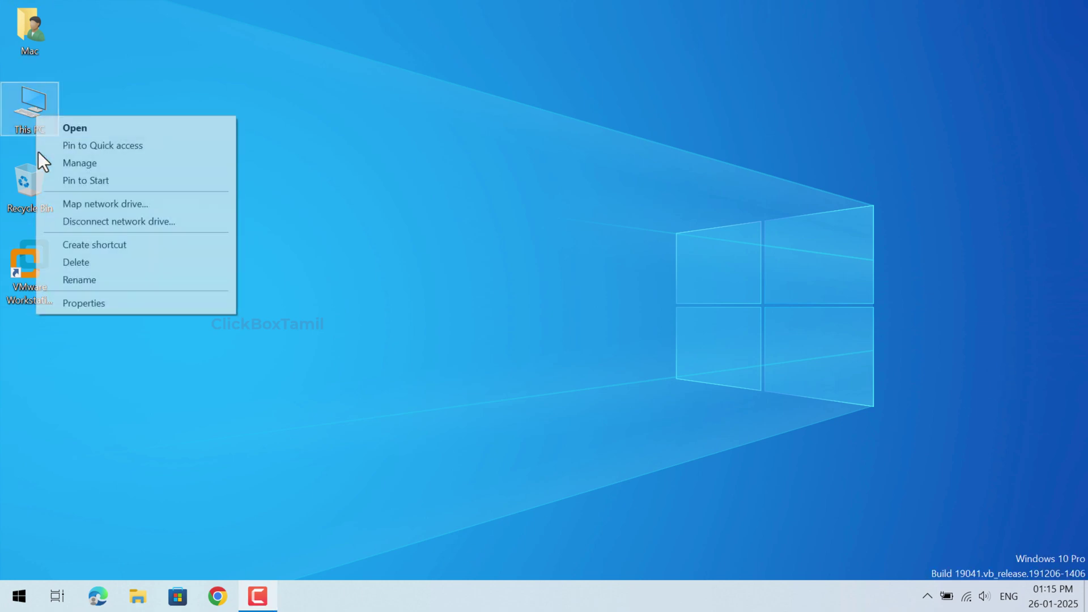
pyautogui.click(113, 302)
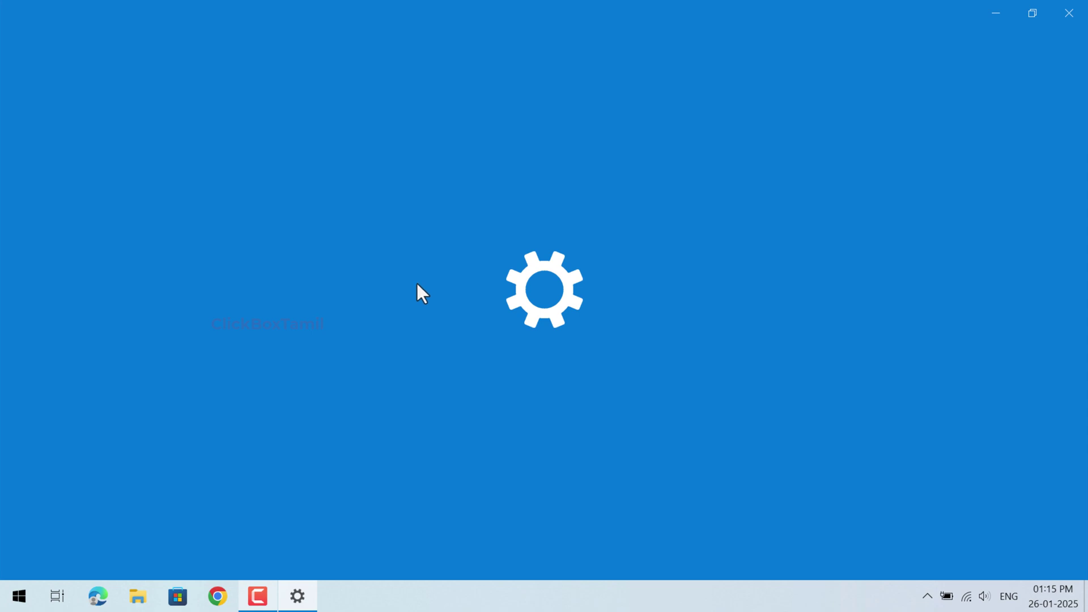
pyautogui.scroll(-3, 566, 265)
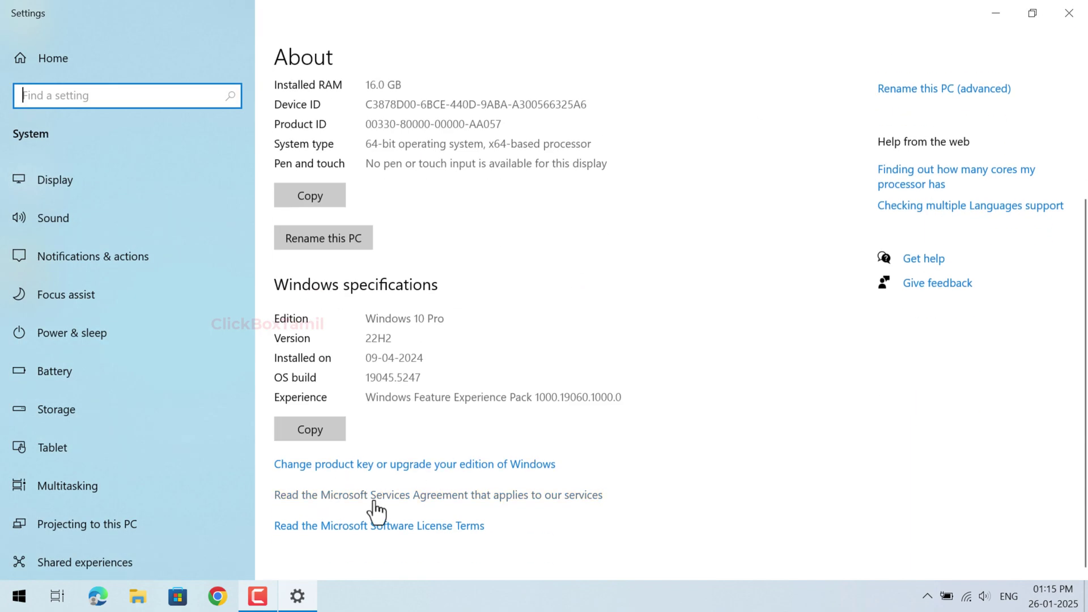
pyautogui.click(343, 464)
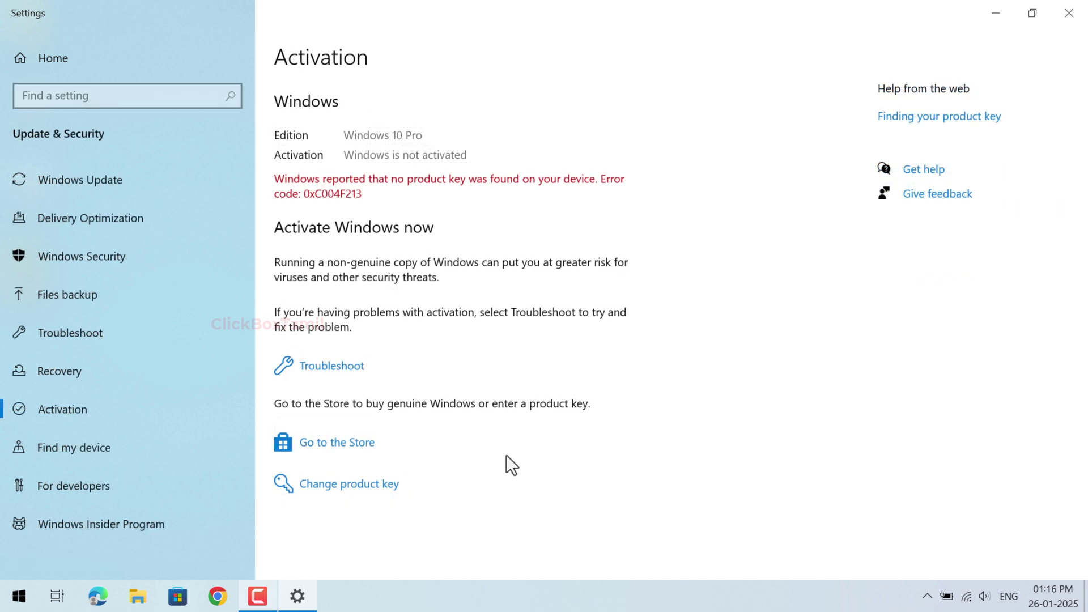
# Open the product key entry dialog for changing the Windows product key.
pyautogui.click(294, 491)
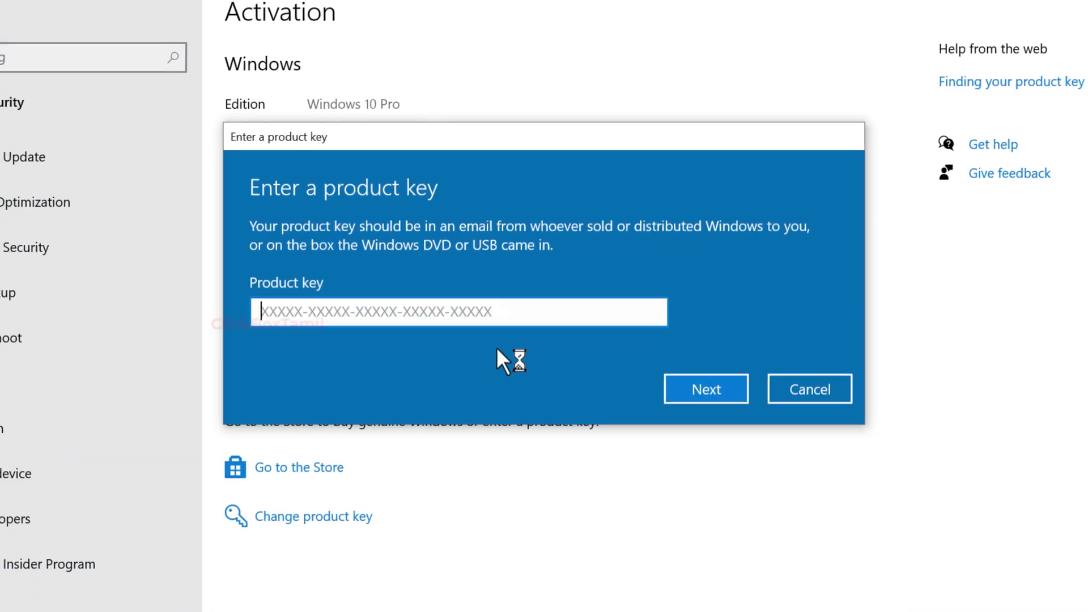